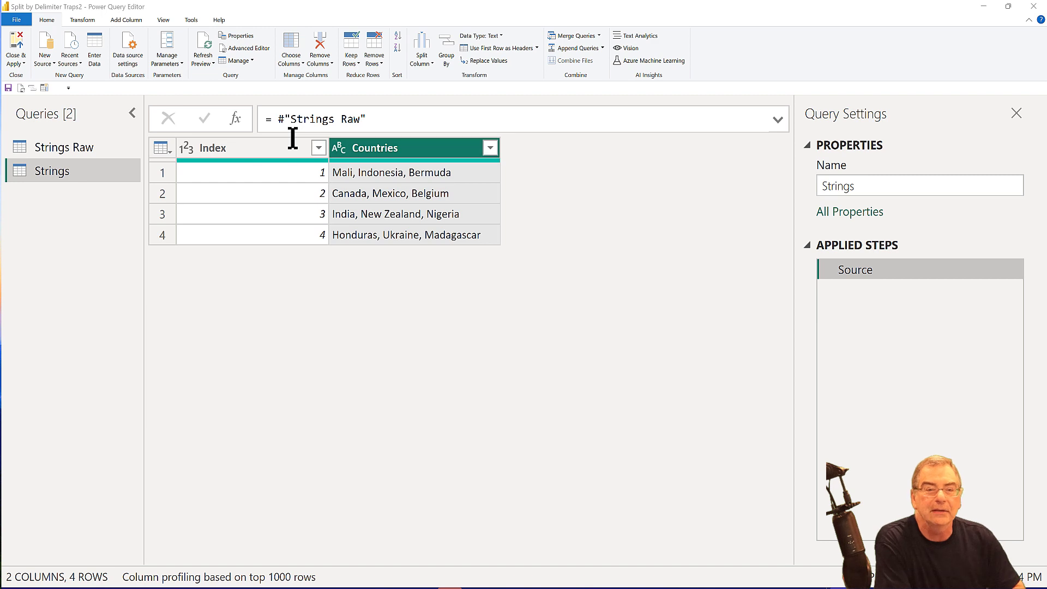
- Split the Countries column by Comma into rows, giving 12 one-country rows
right_click(431, 148)
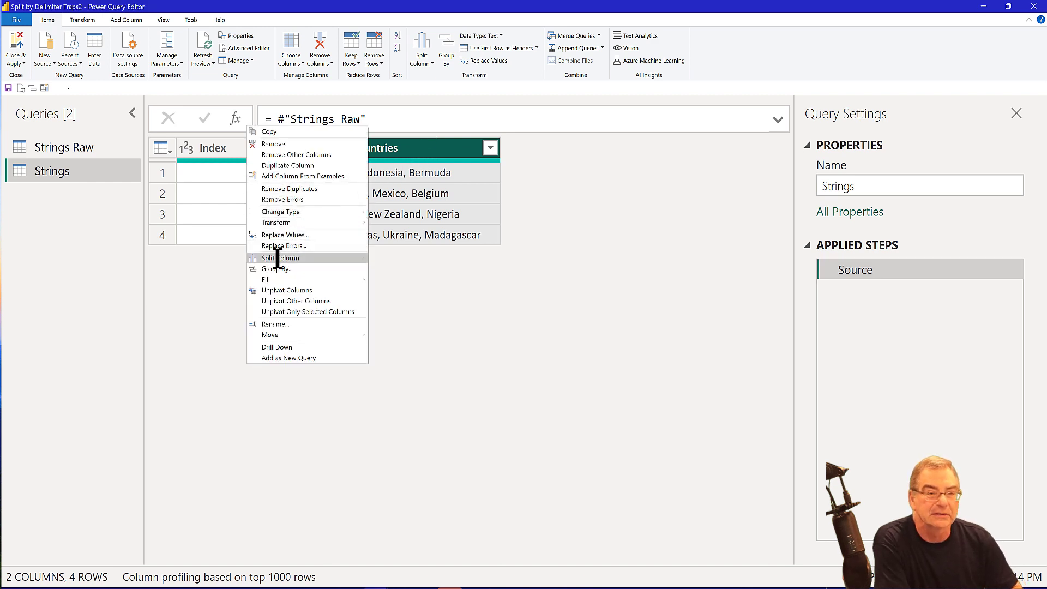
mouse_move(279, 258)
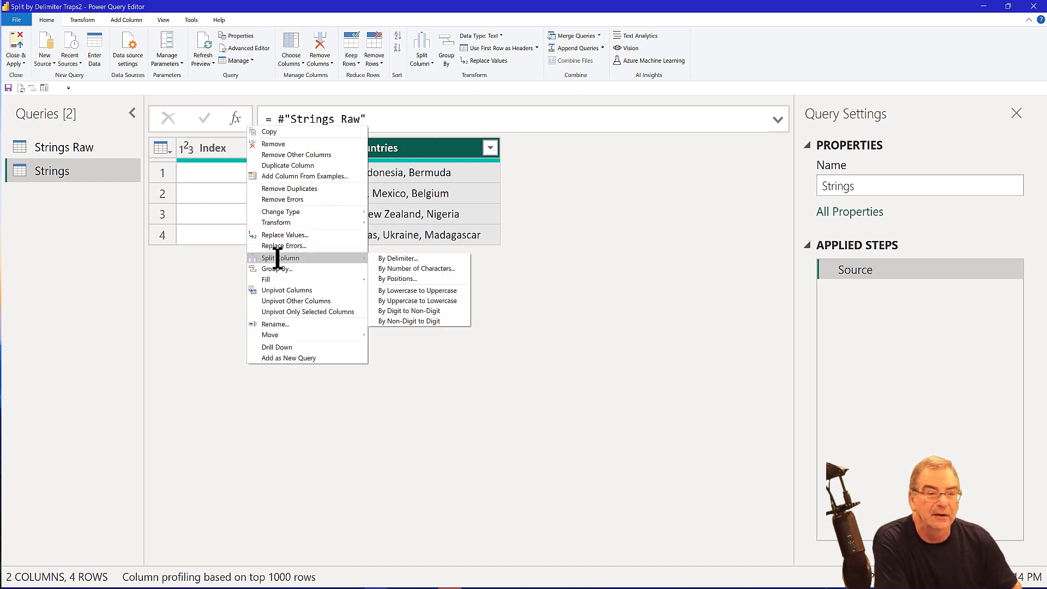
click(389, 258)
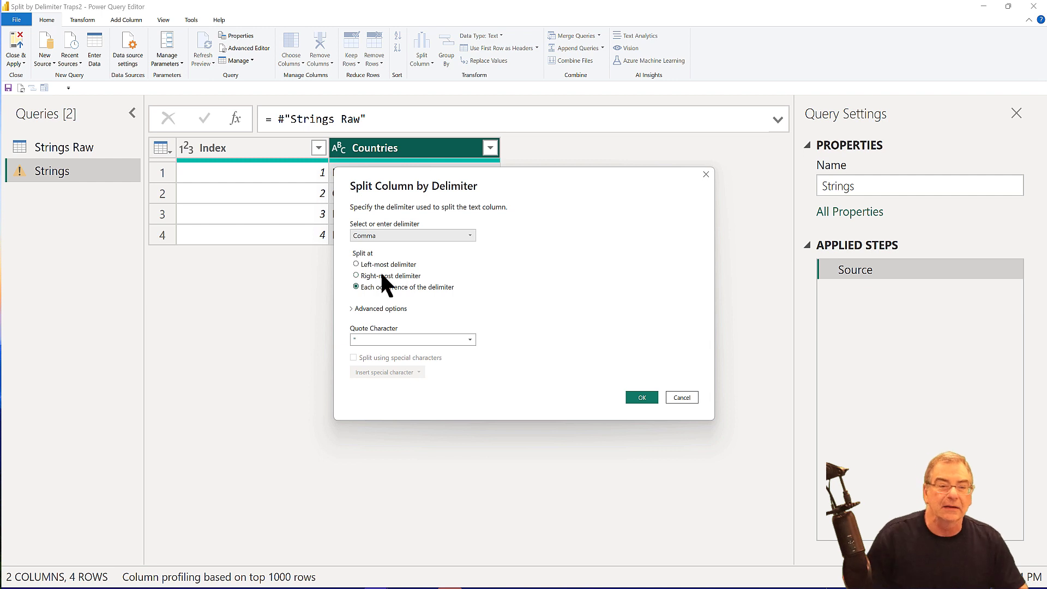
click(379, 309)
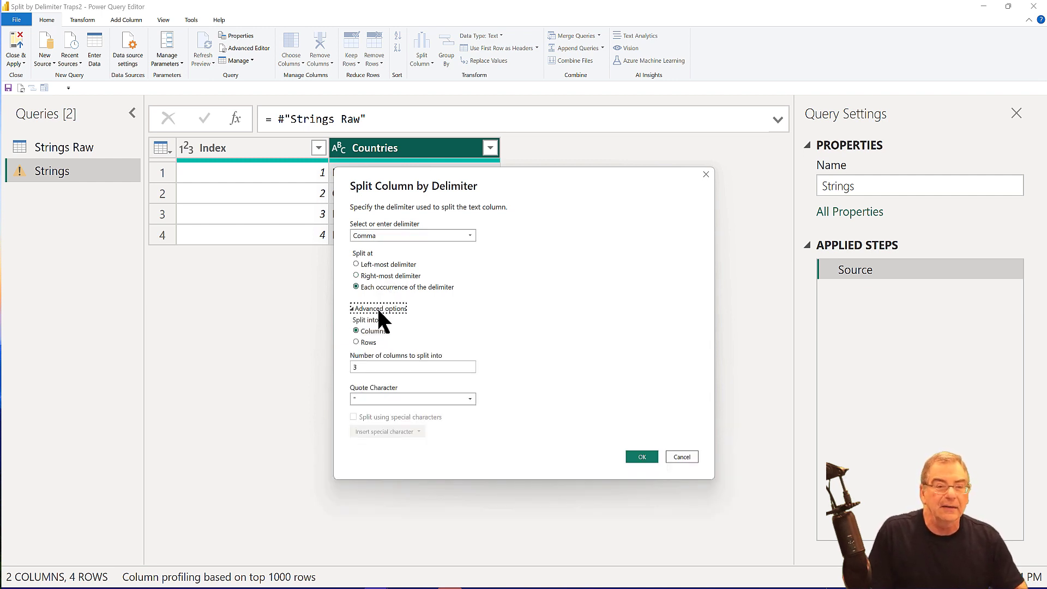
click(367, 340)
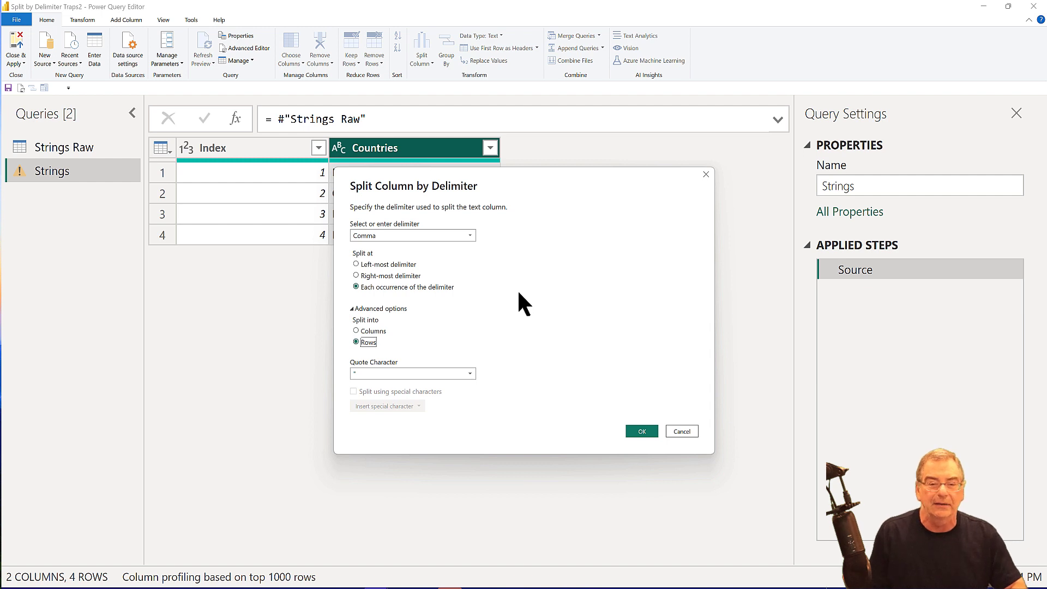
click(636, 429)
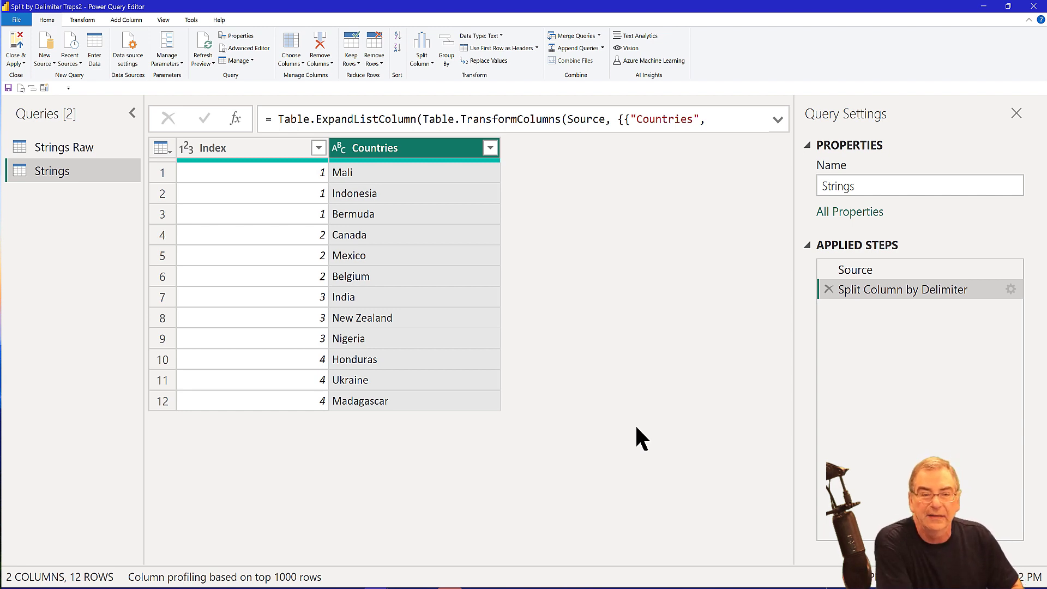
click(491, 147)
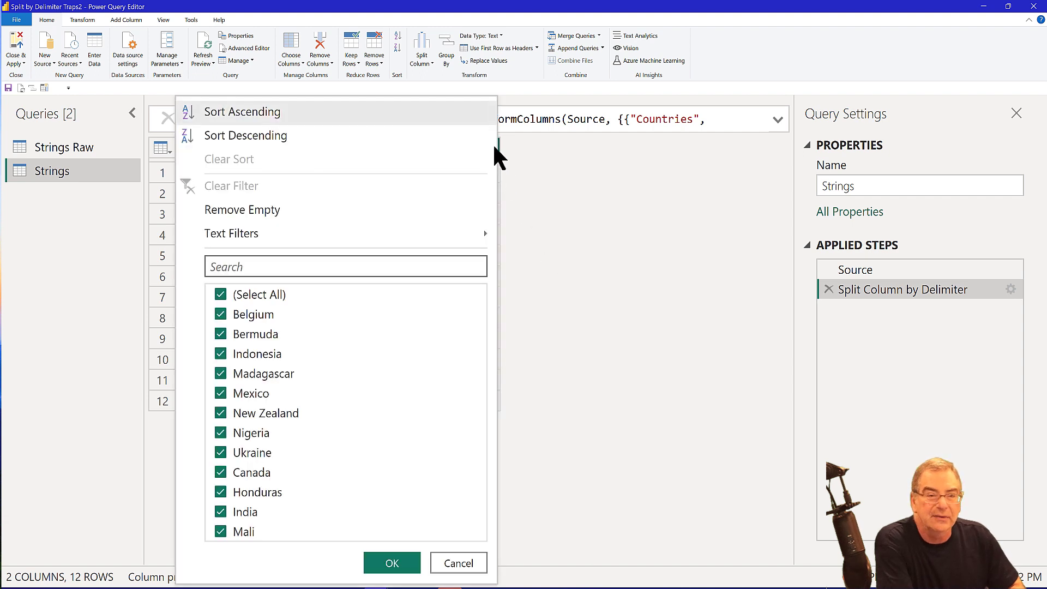
click(300, 295)
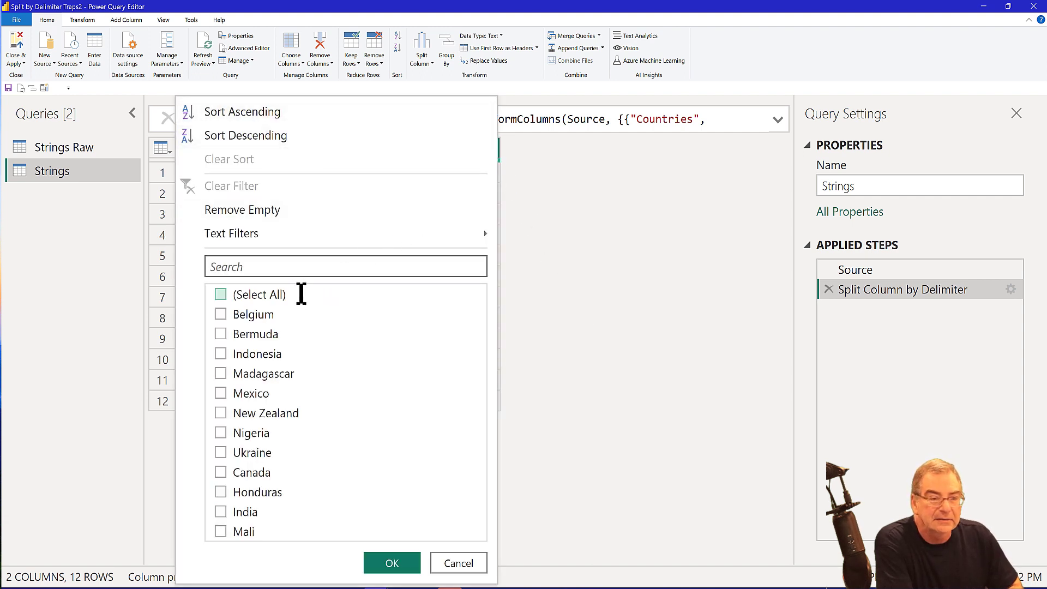
click(254, 264)
text(M)
key(Down)
key(Down)
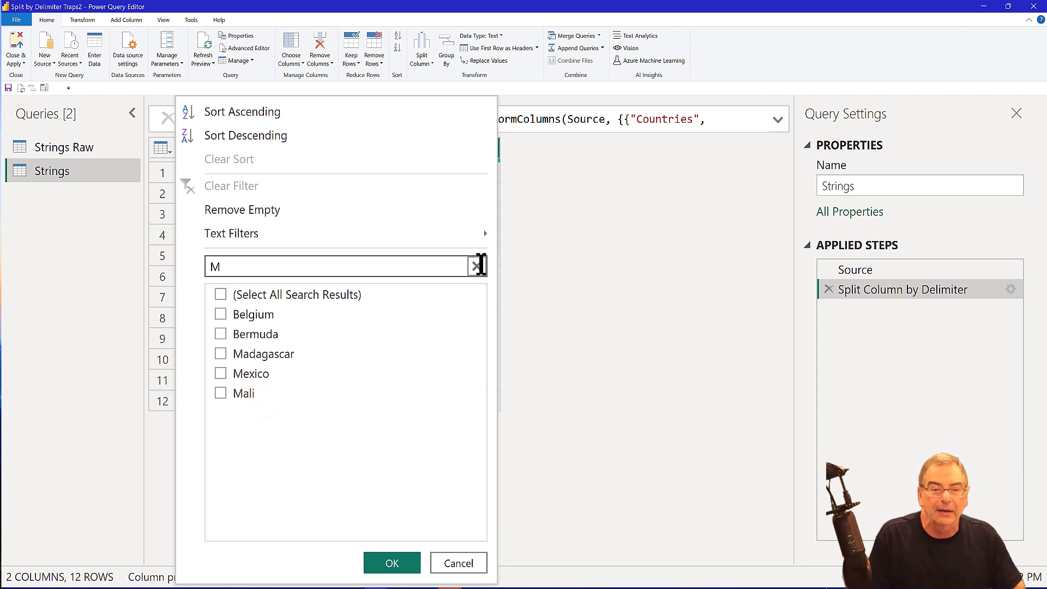
click(478, 266)
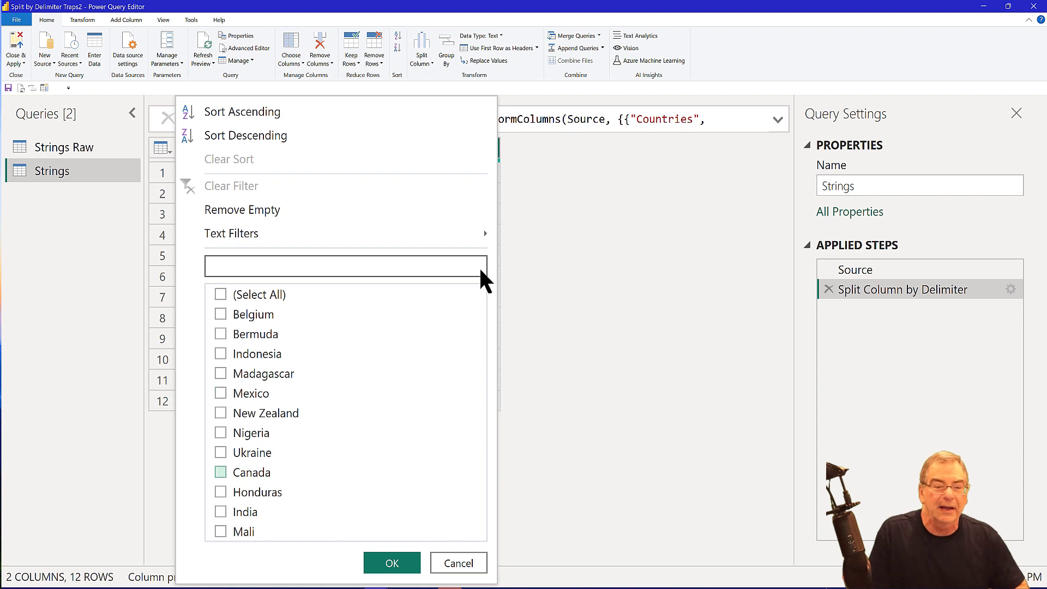
click(468, 565)
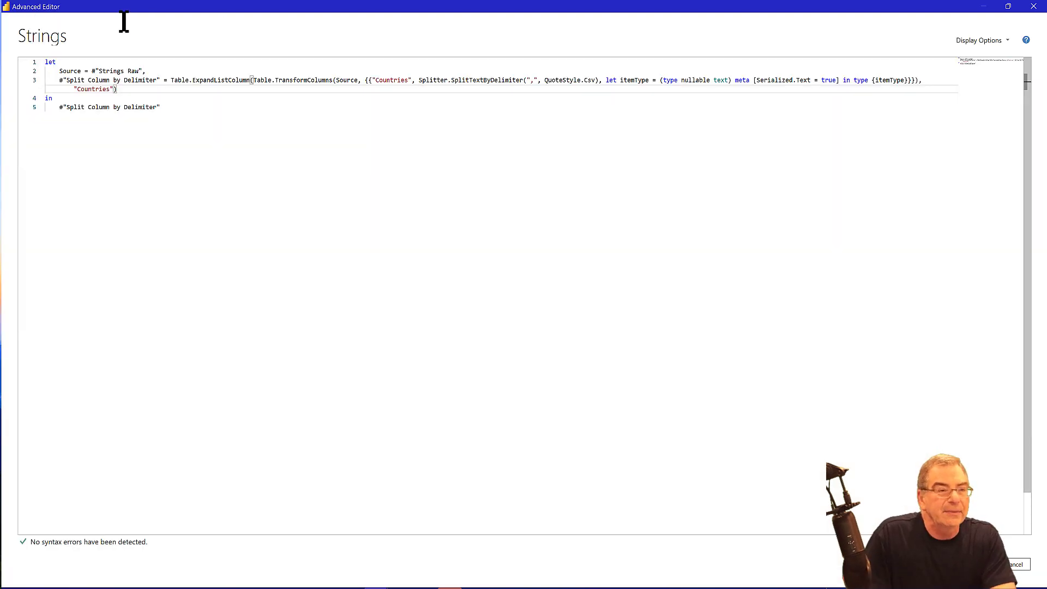
- Add a new Filter step applying Table.SelectRows to the Split Column by Delimiter step
text(,)
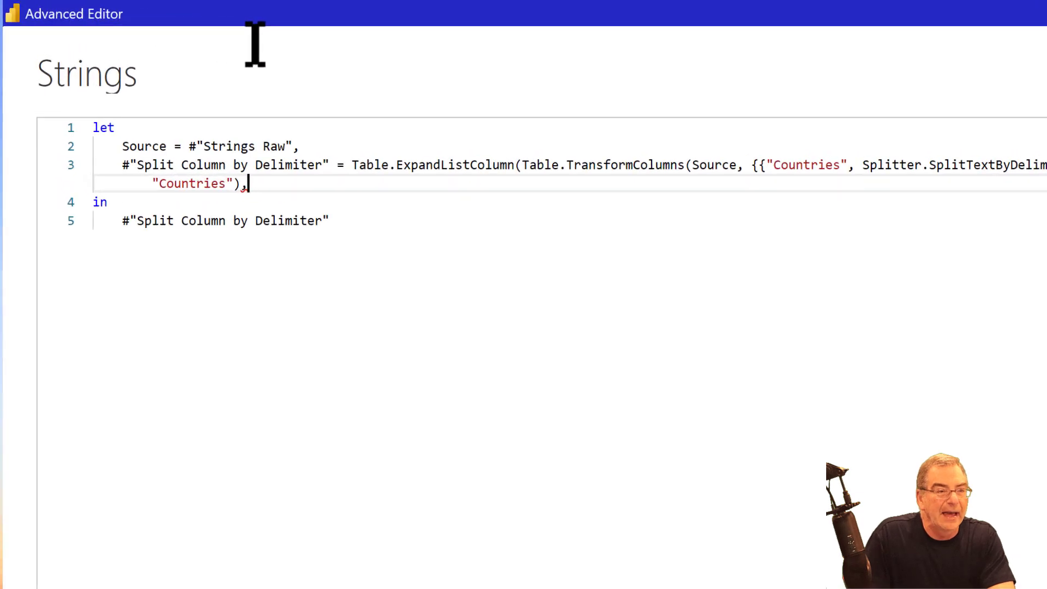
key(Return)
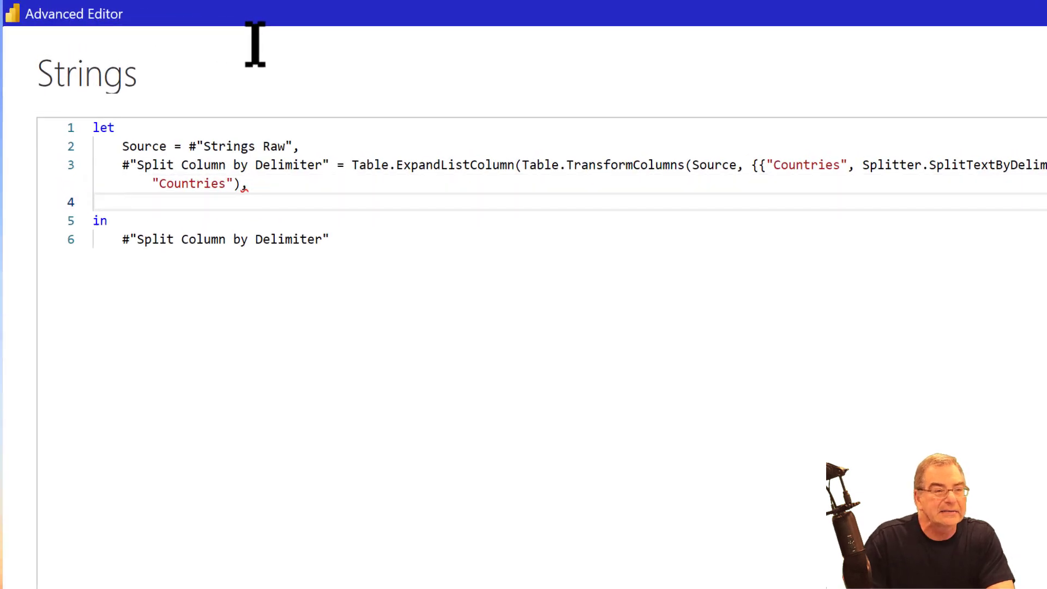
text(Filter)
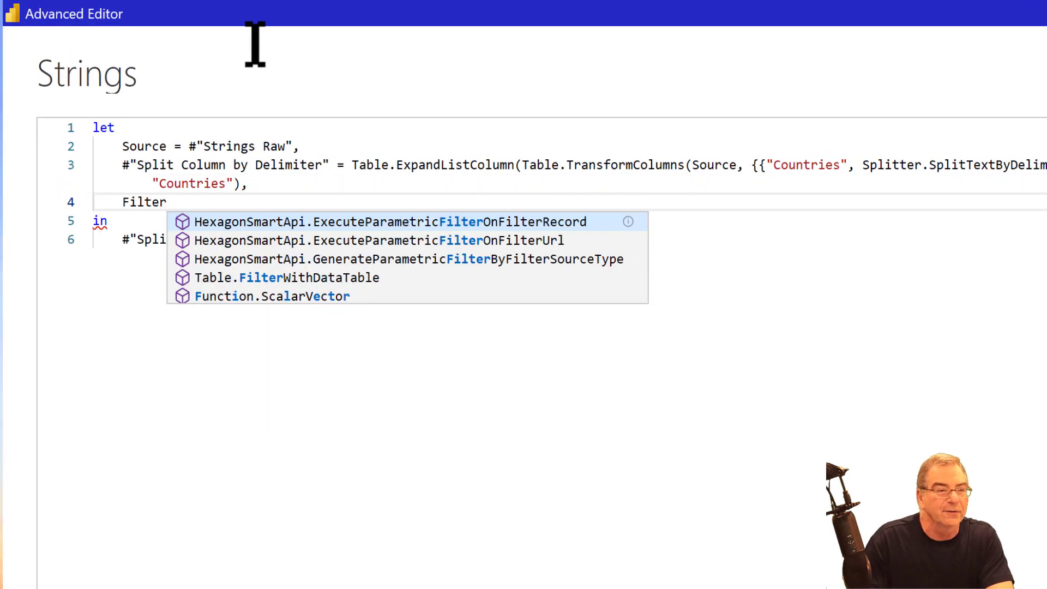
text( = )
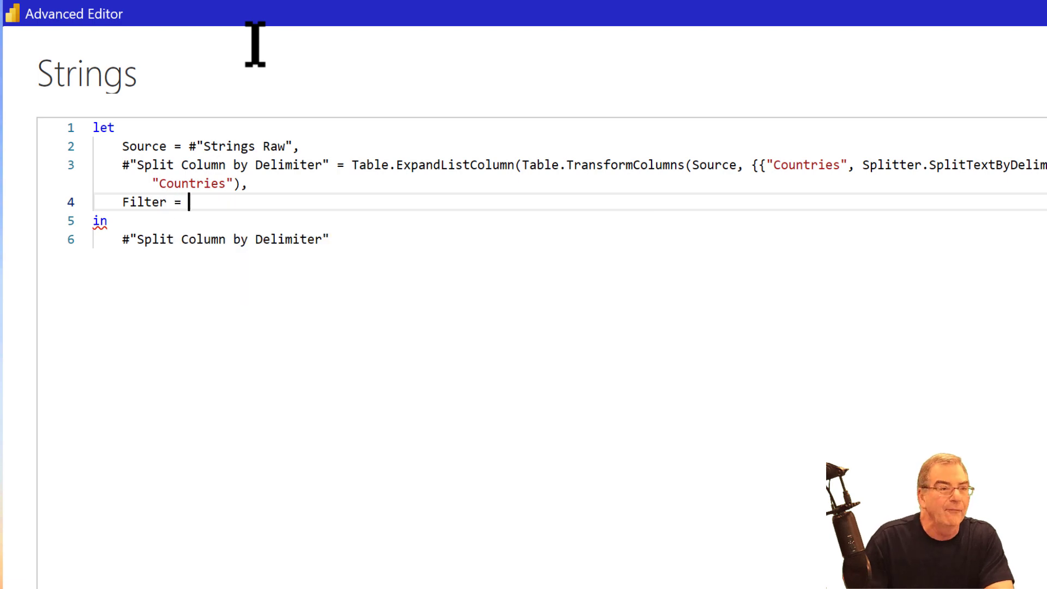
text(table)
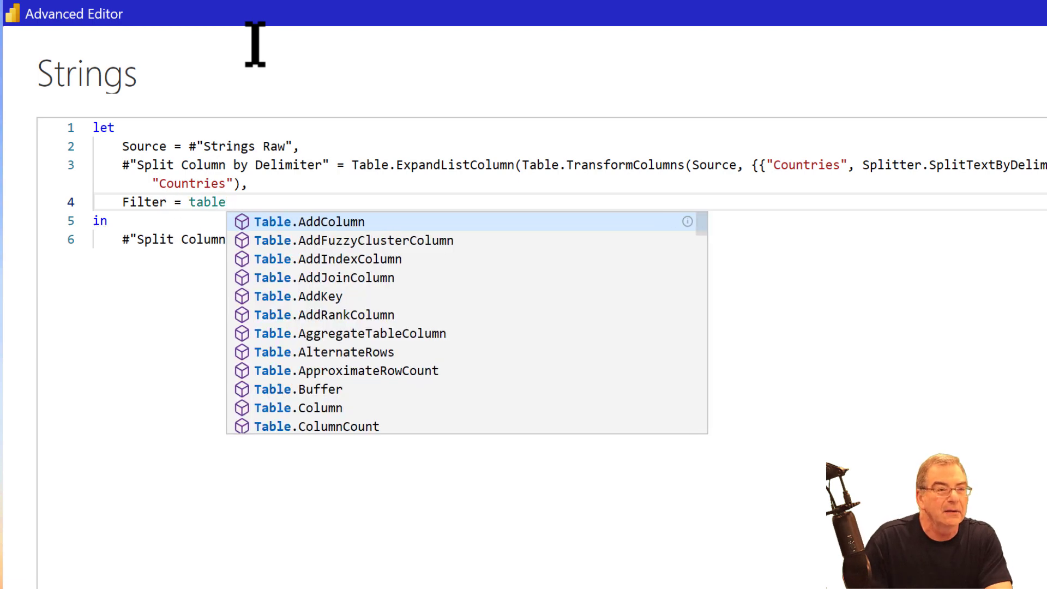
text(selec)
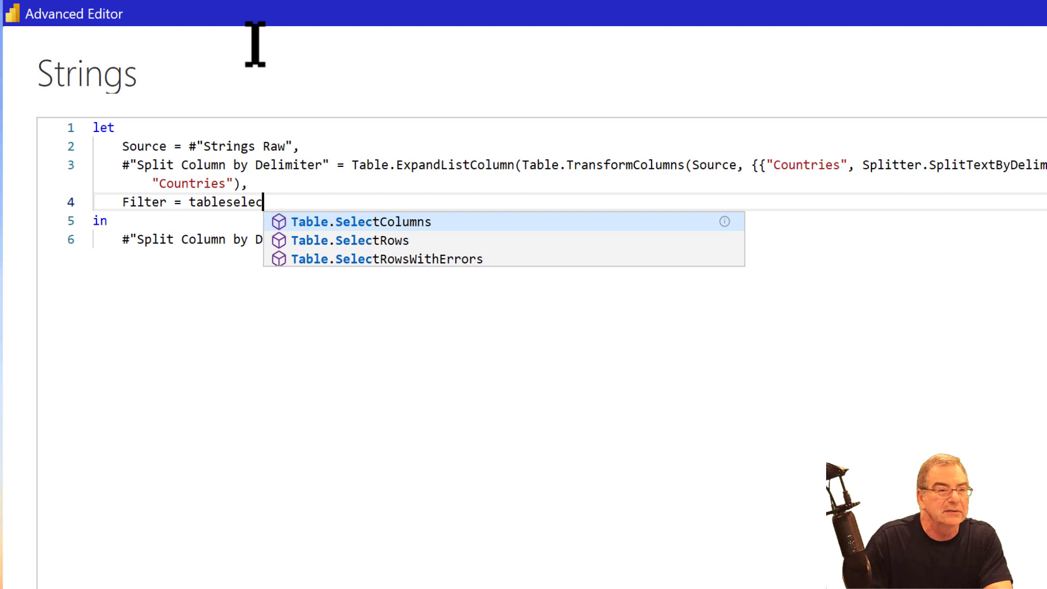
key(Down)
key(Tab)
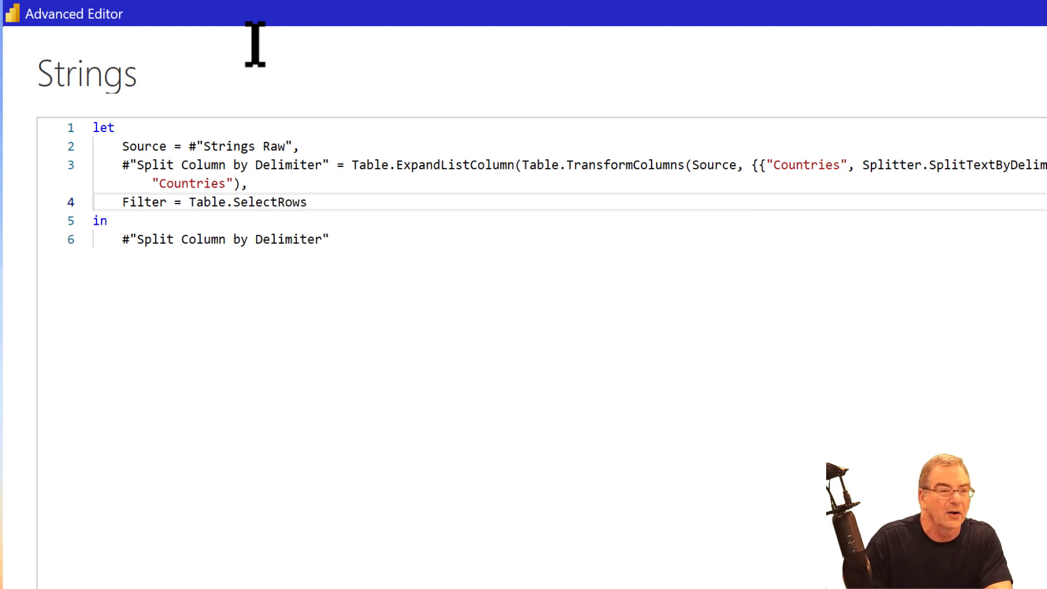
text(()
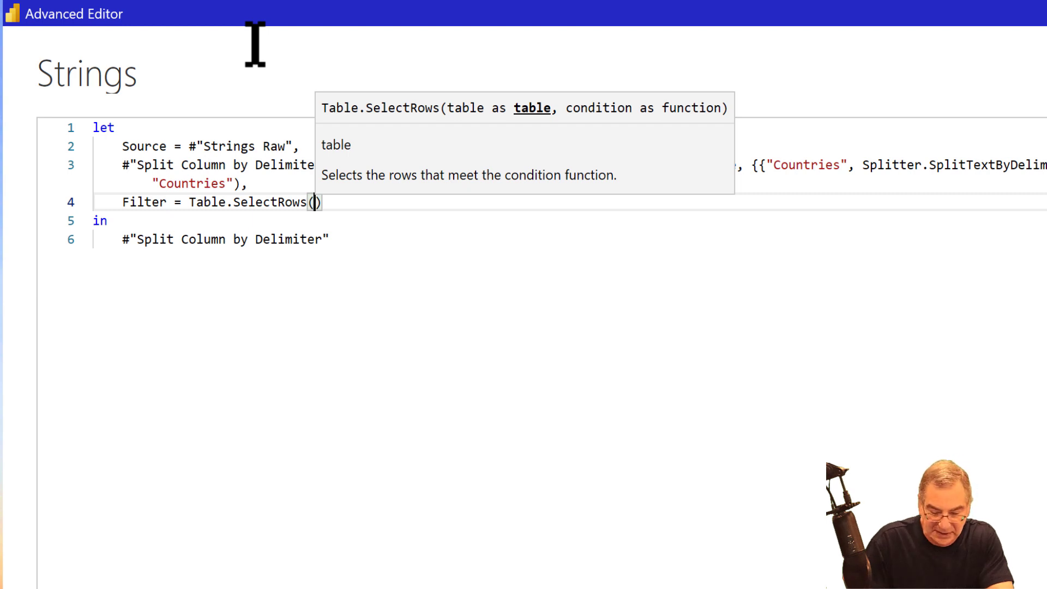
text(#"spi)
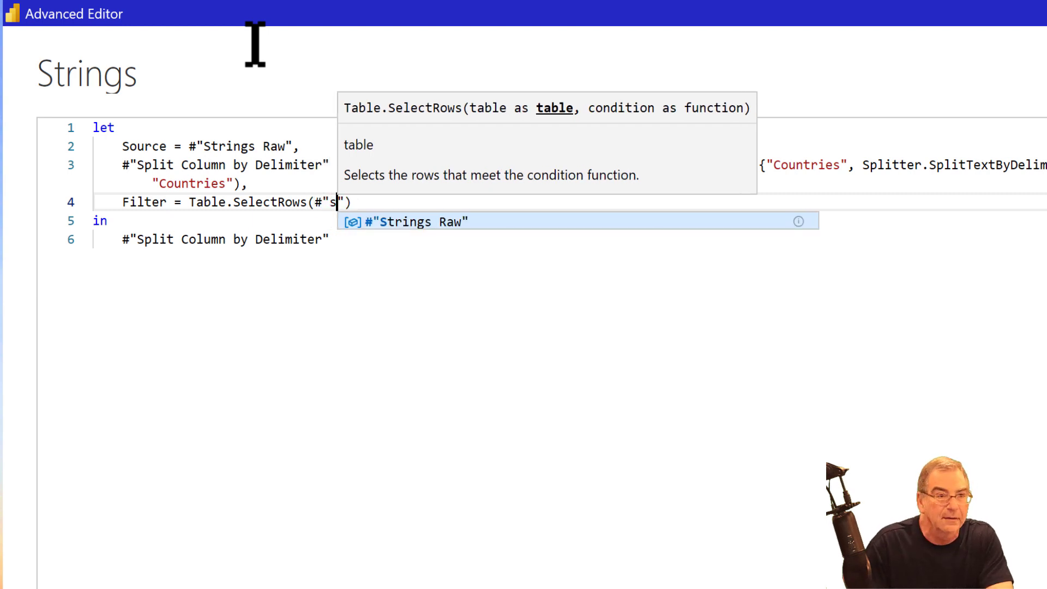
text(it)
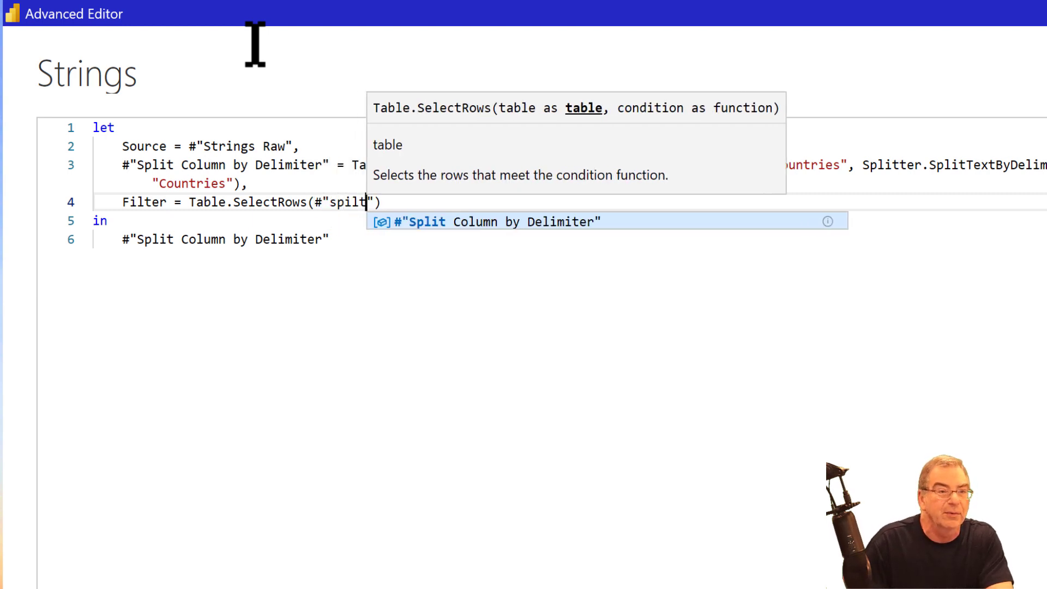
key(Tab)
- Give the filter the condition each Text.StartsWith([Countries], "M")
text(, )
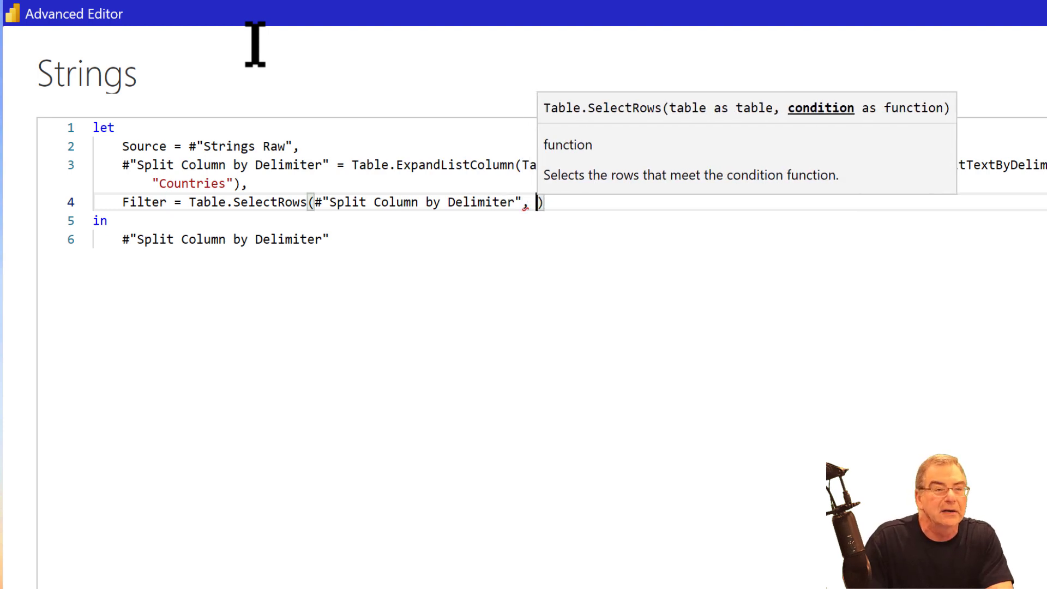
text(each )
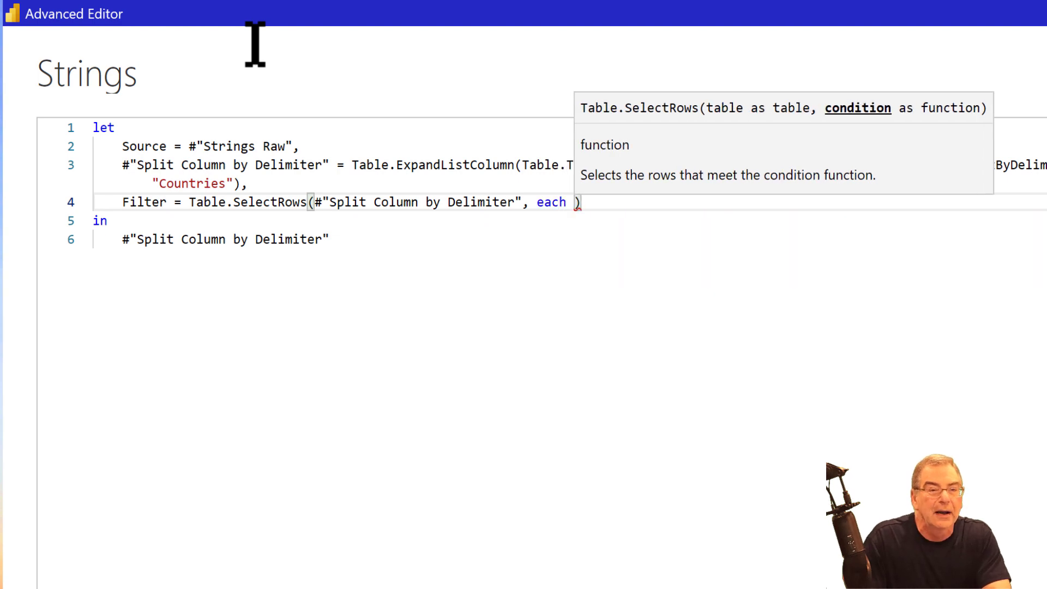
text(text)
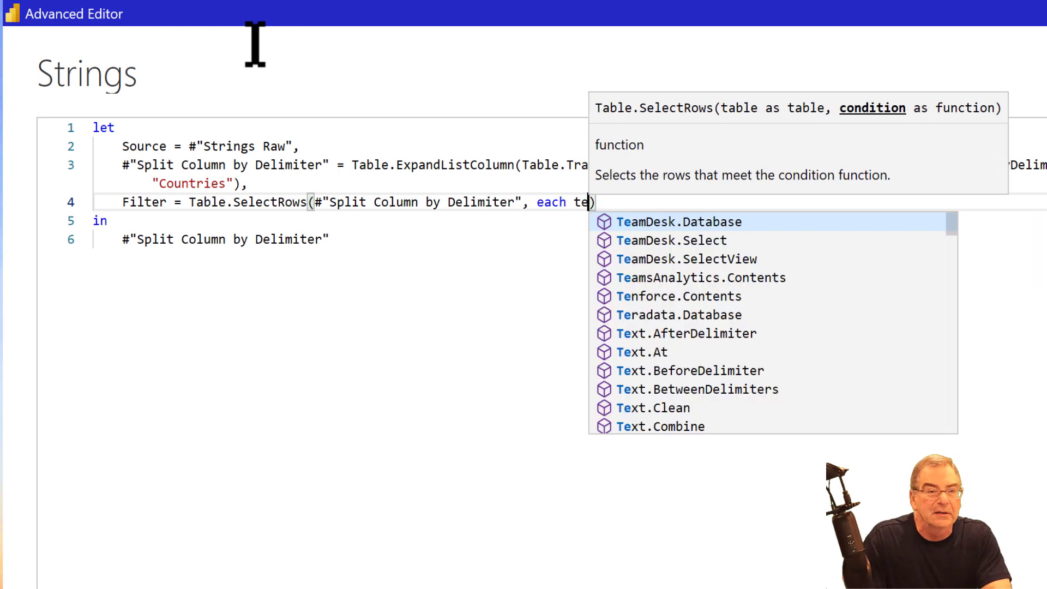
text(.star)
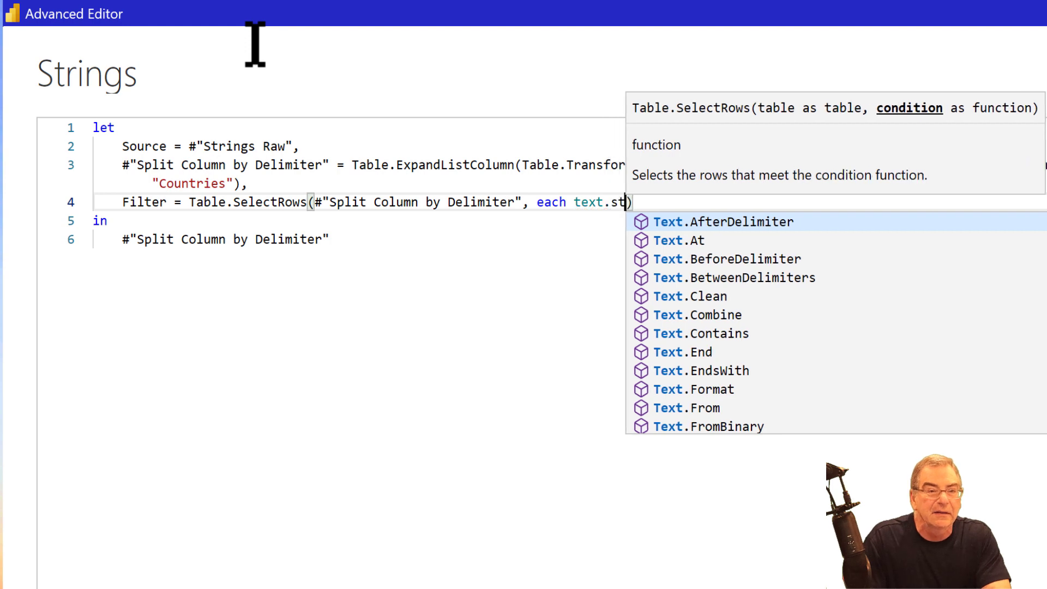
key(Down)
key(Tab)
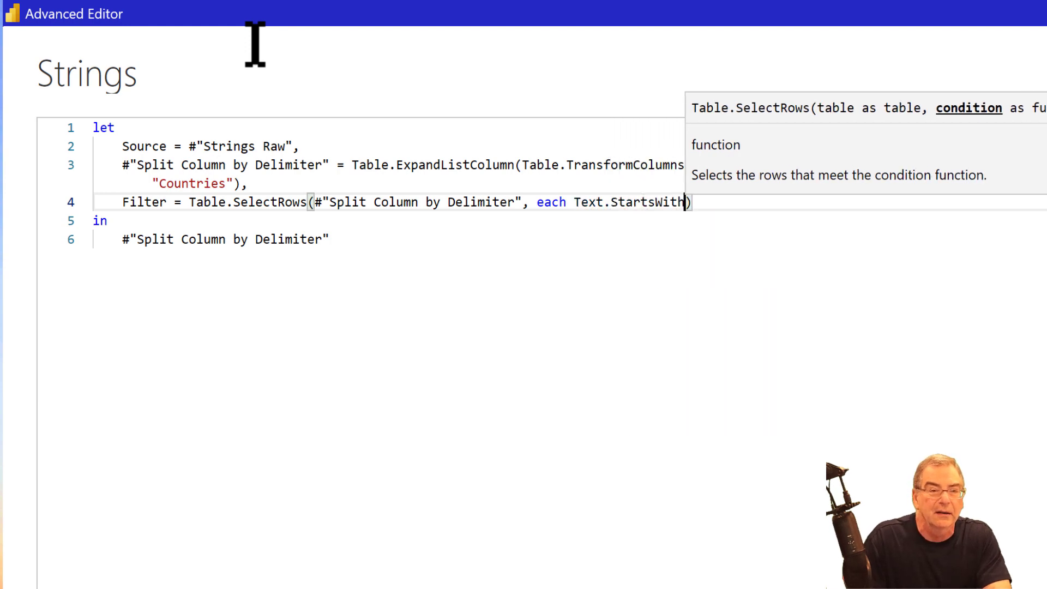
text(()
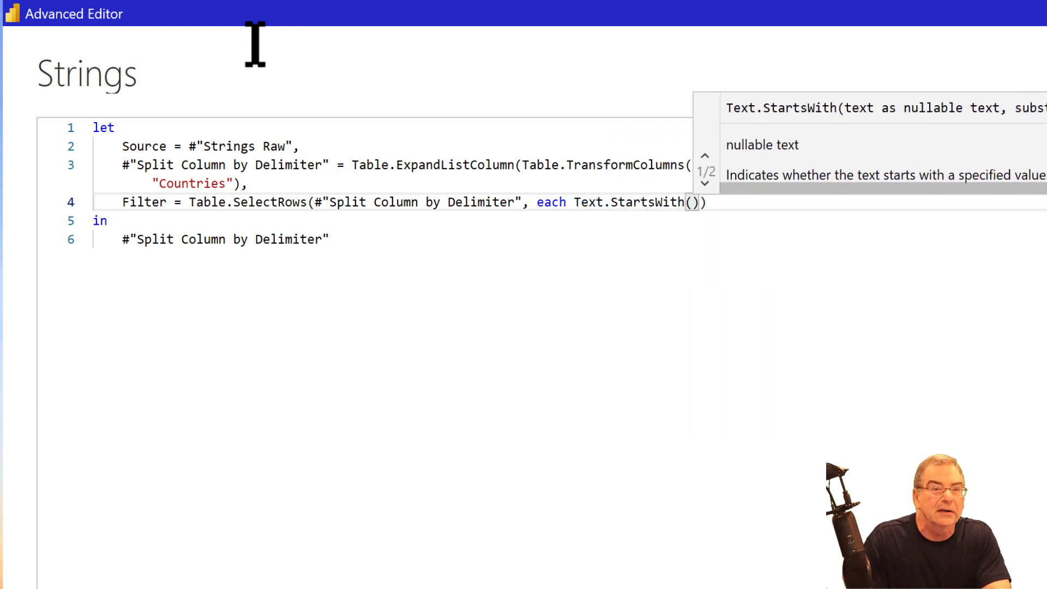
text([Copu)
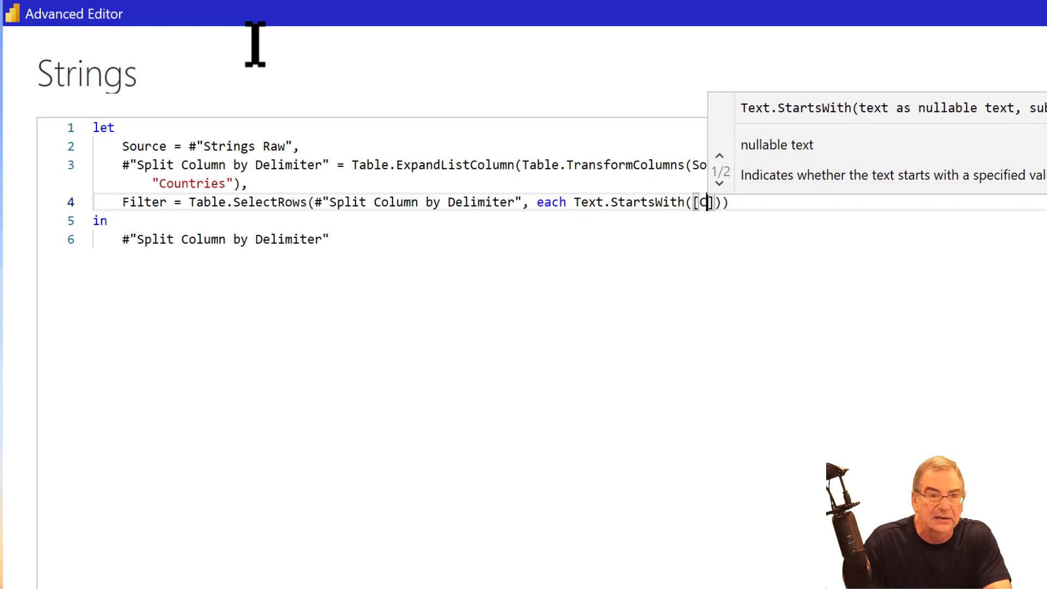
key(BackSpace)
key(BackSpace)
text(u)
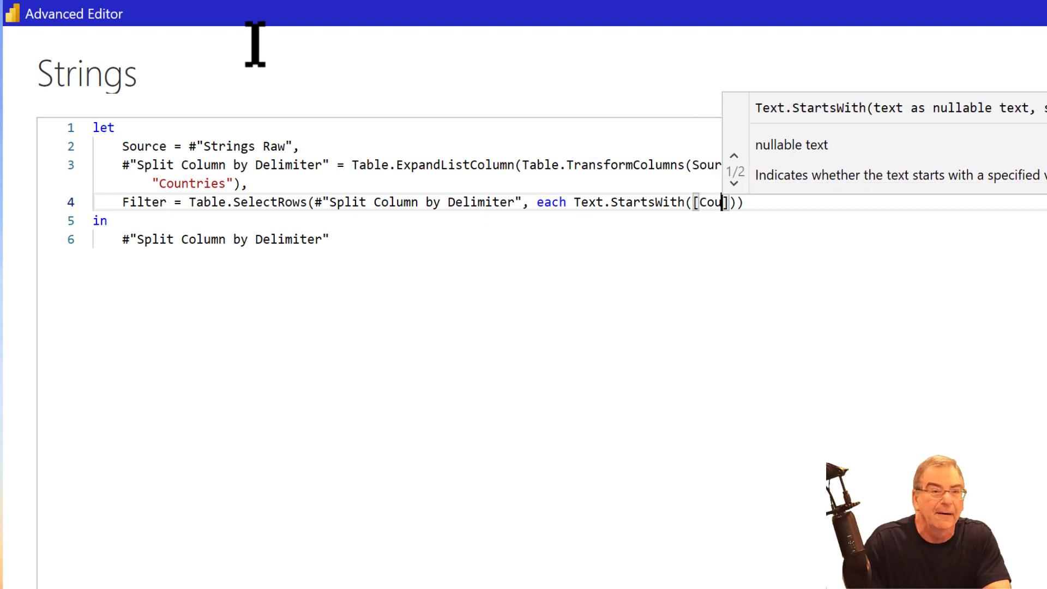
text(ntries)
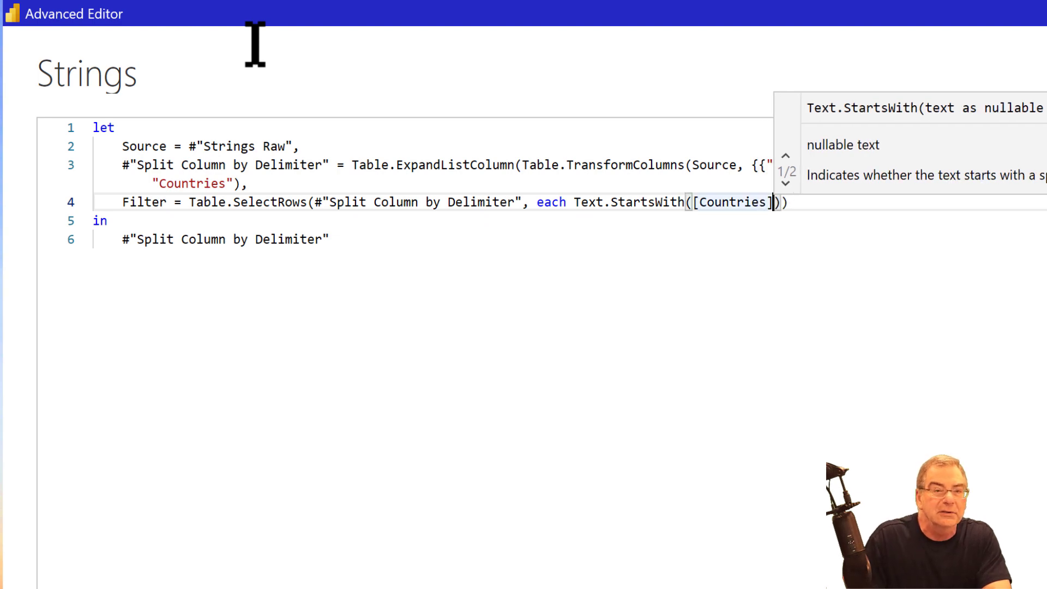
text(, )
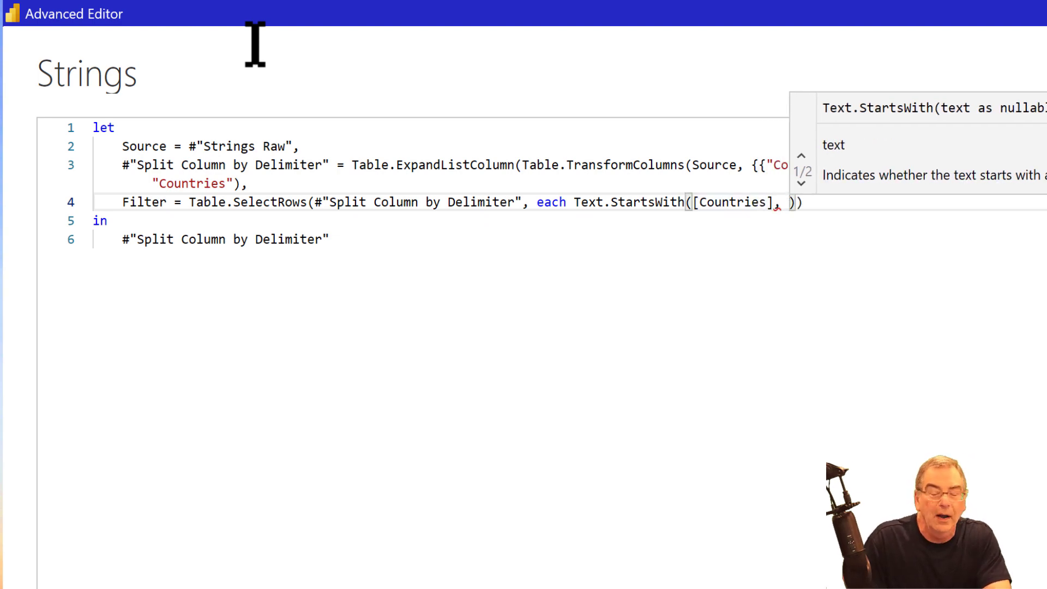
text("M)
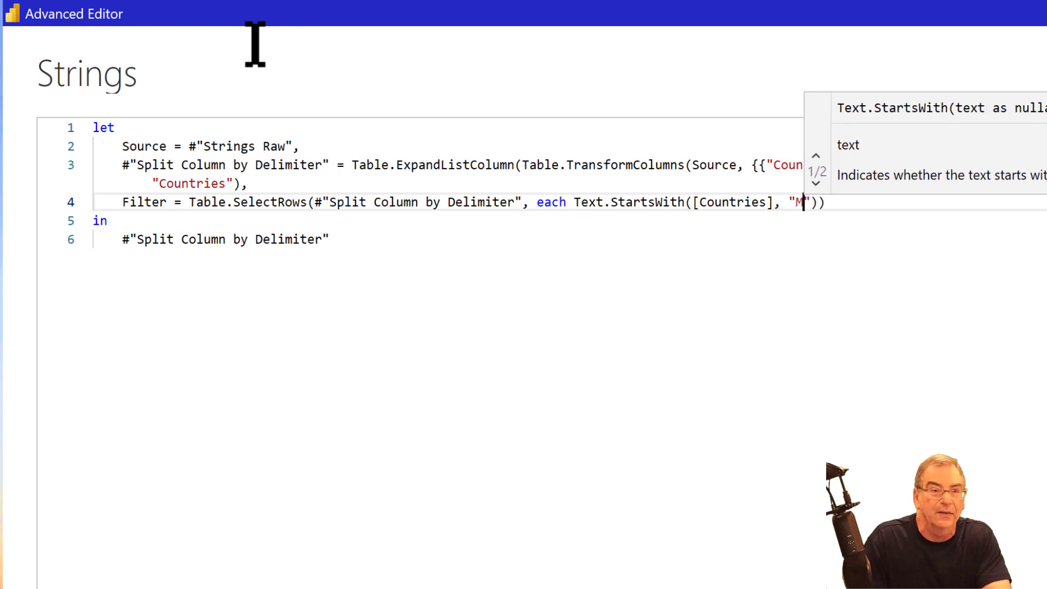
key(Escape)
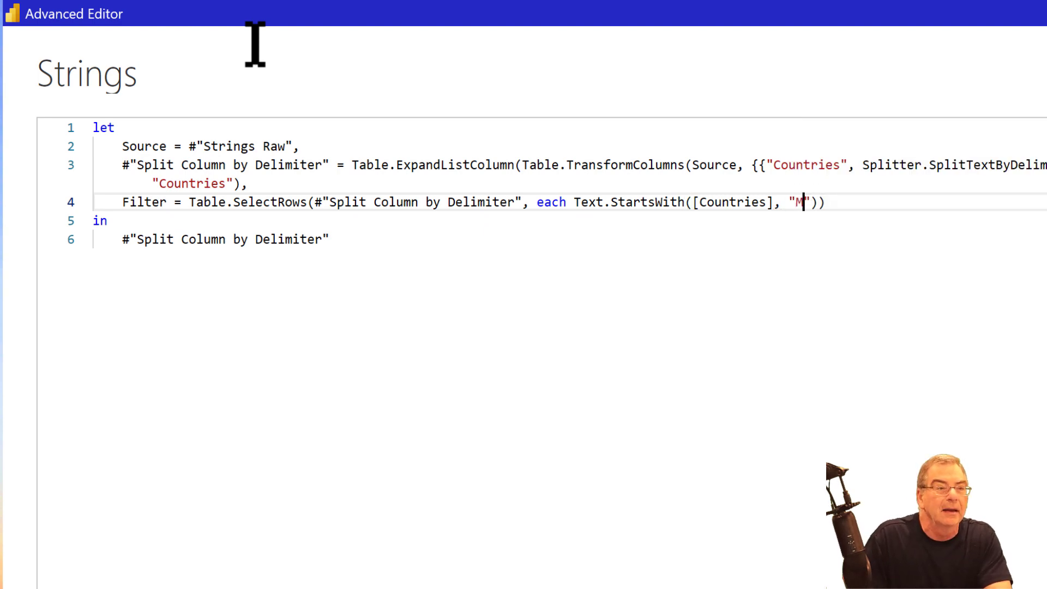
- Replace the query's in line so it returns Filter, indented one level
key(Down)
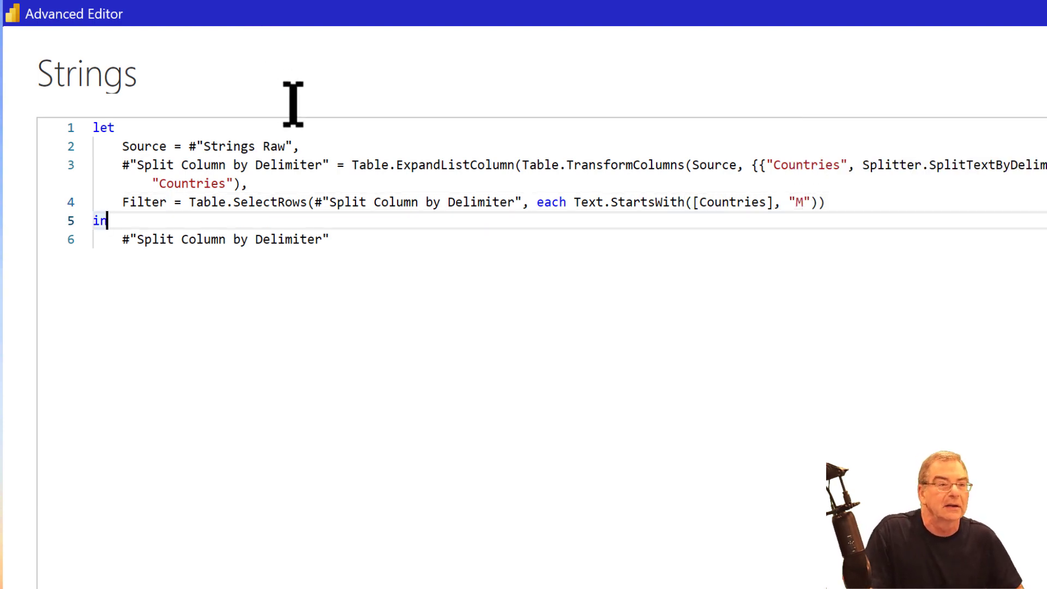
click(370, 238)
key(shift+Home)
key(shift+Home)
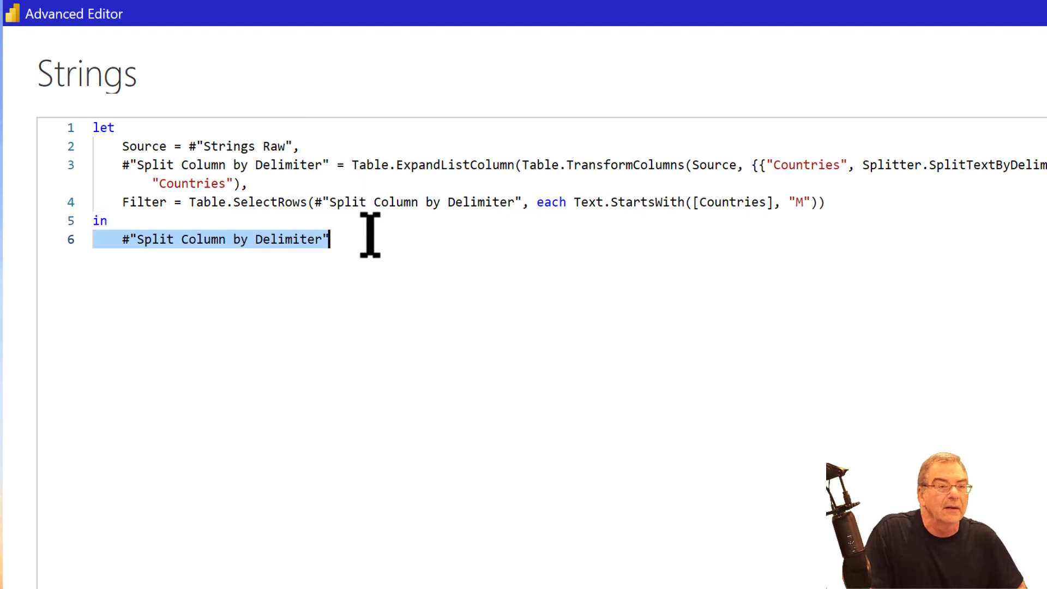
key(ctrl+shift+Home)
click(367, 234)
key(ctrl+a)
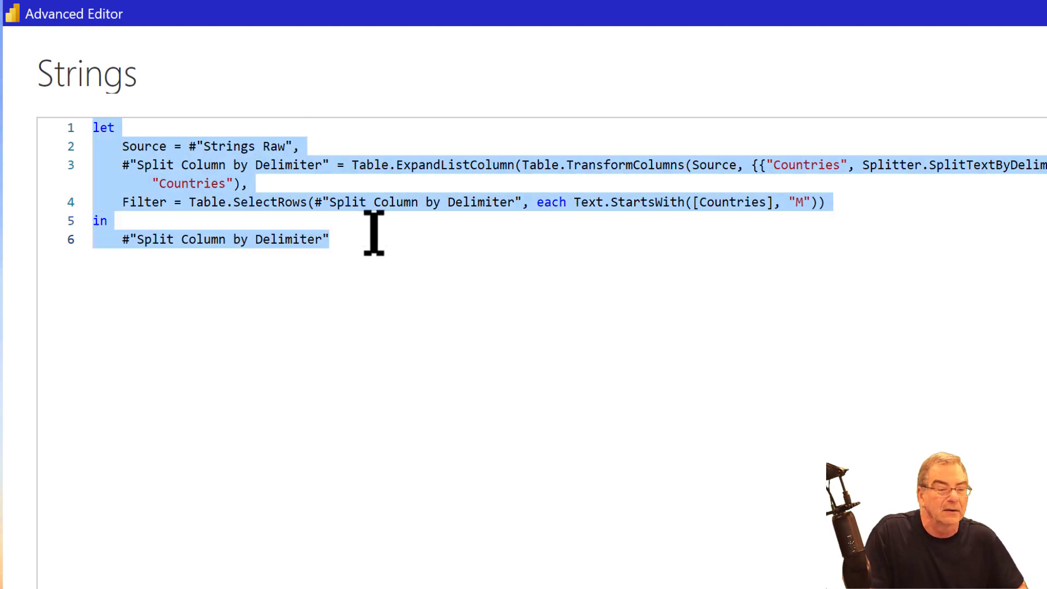
key(End)
key(shift+Home)
key(shift+Home)
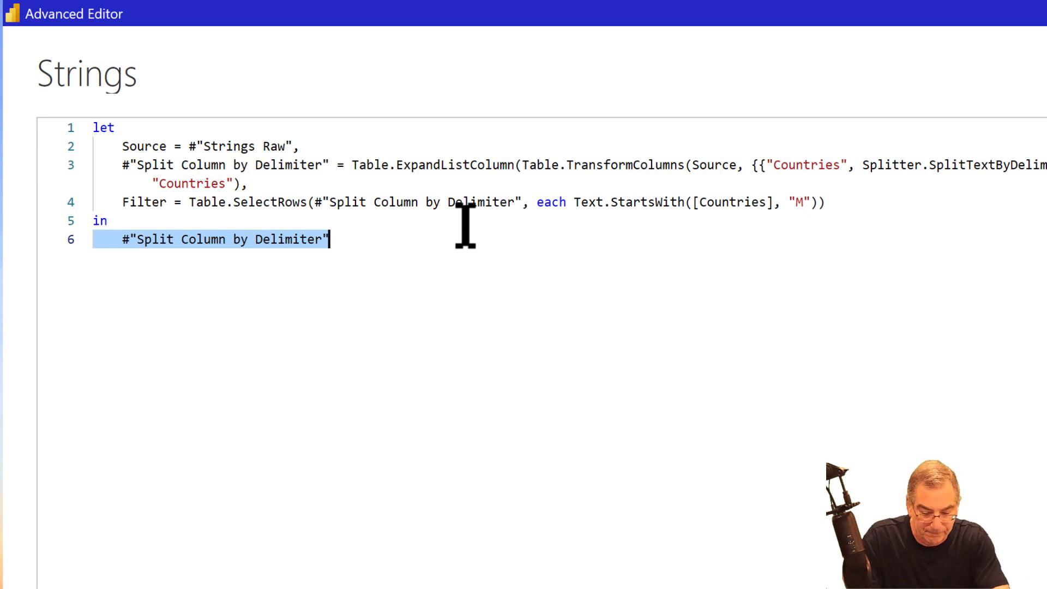
text(Filter)
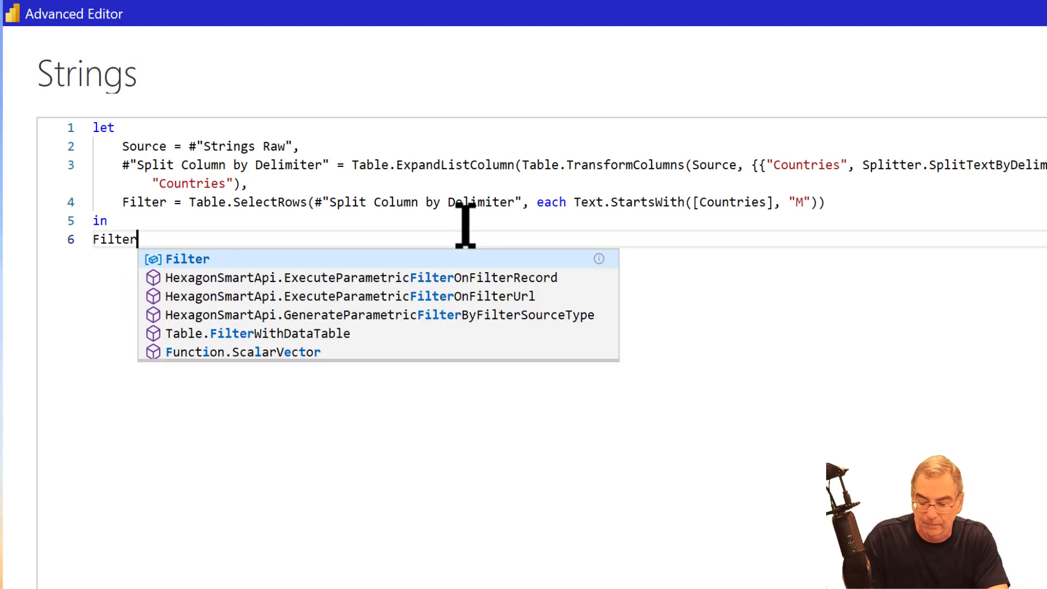
key(Escape)
key(Home)
key(Tab)
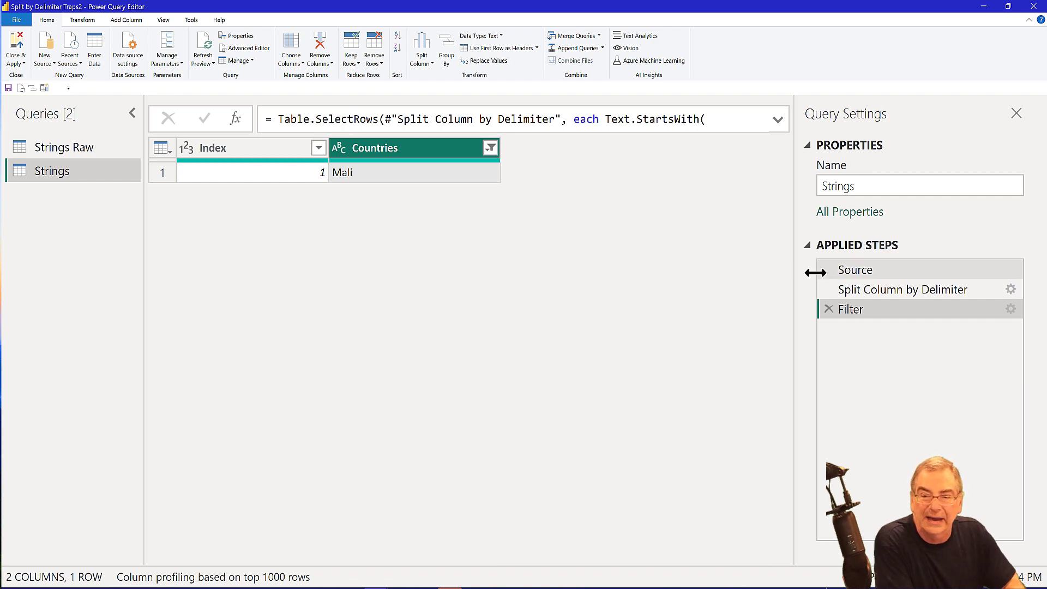
- View the raw Source data, then the Split Column by Delimiter step's 12 country rows
click(870, 276)
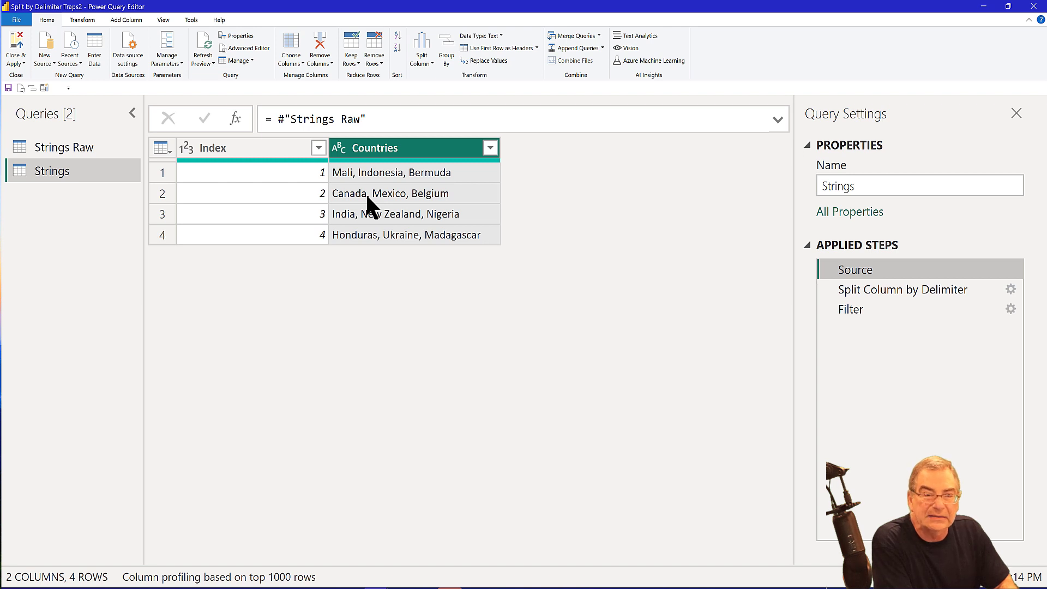
click(890, 288)
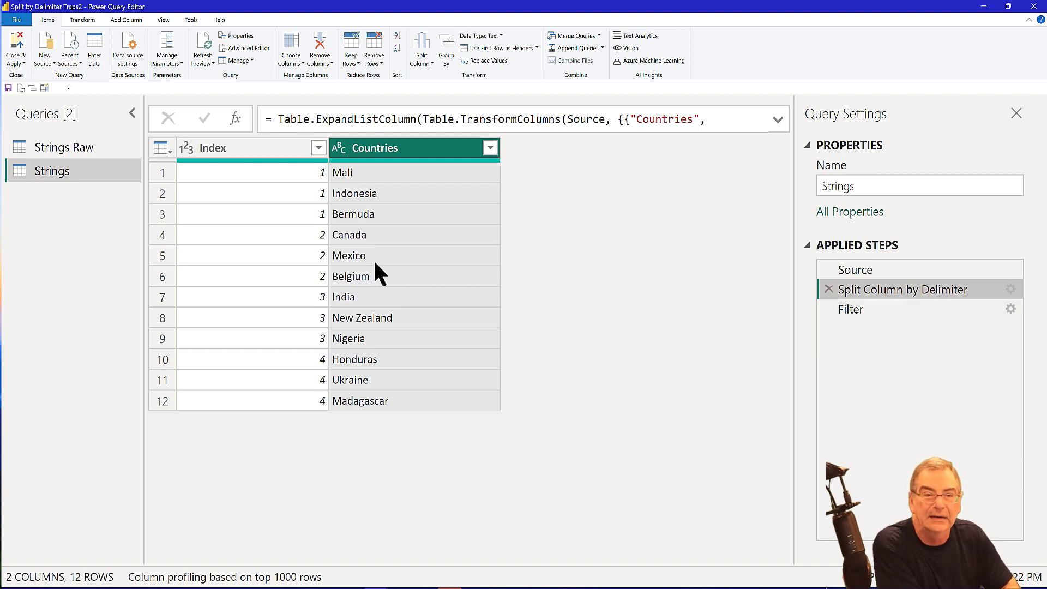
right_click(446, 155)
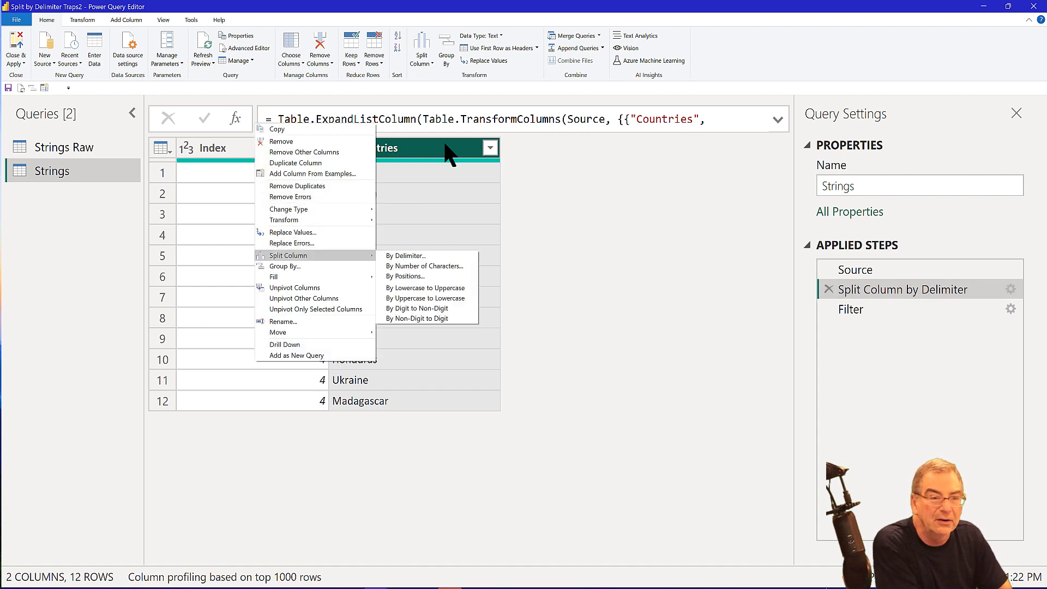
key(Down)
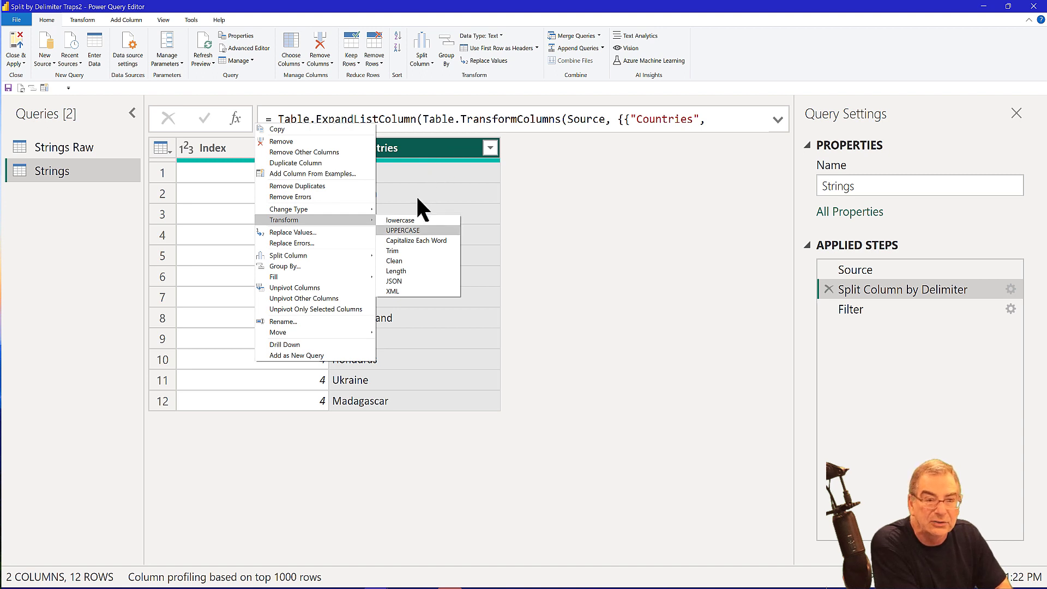
click(392, 251)
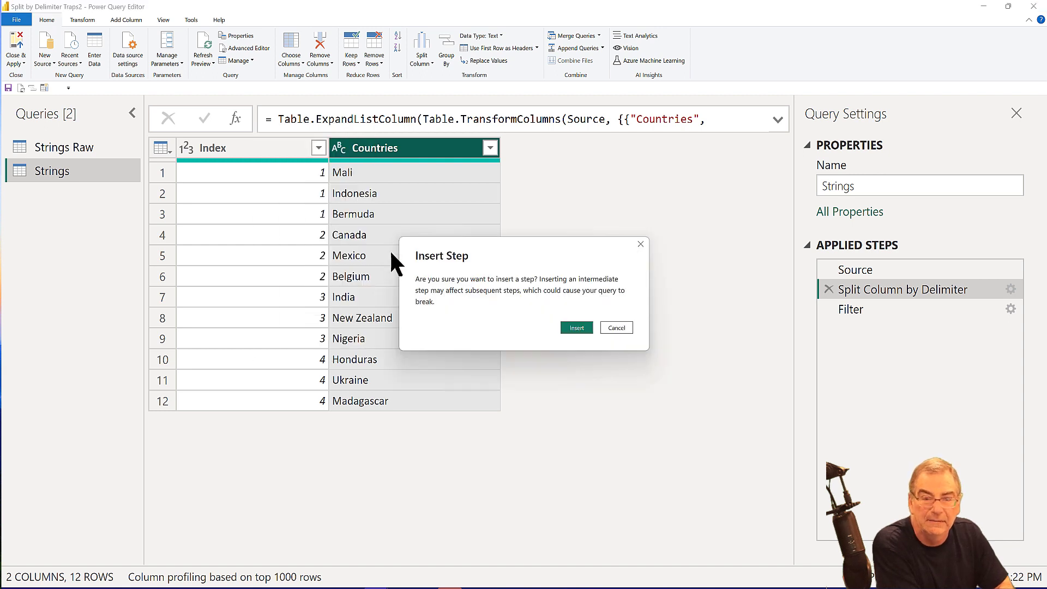
click(577, 328)
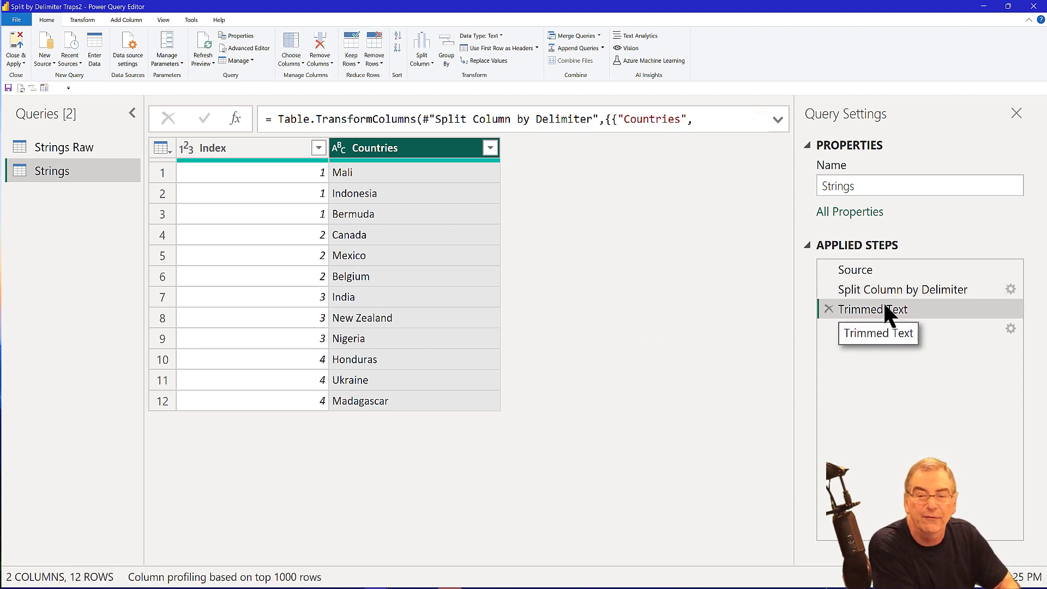
click(947, 323)
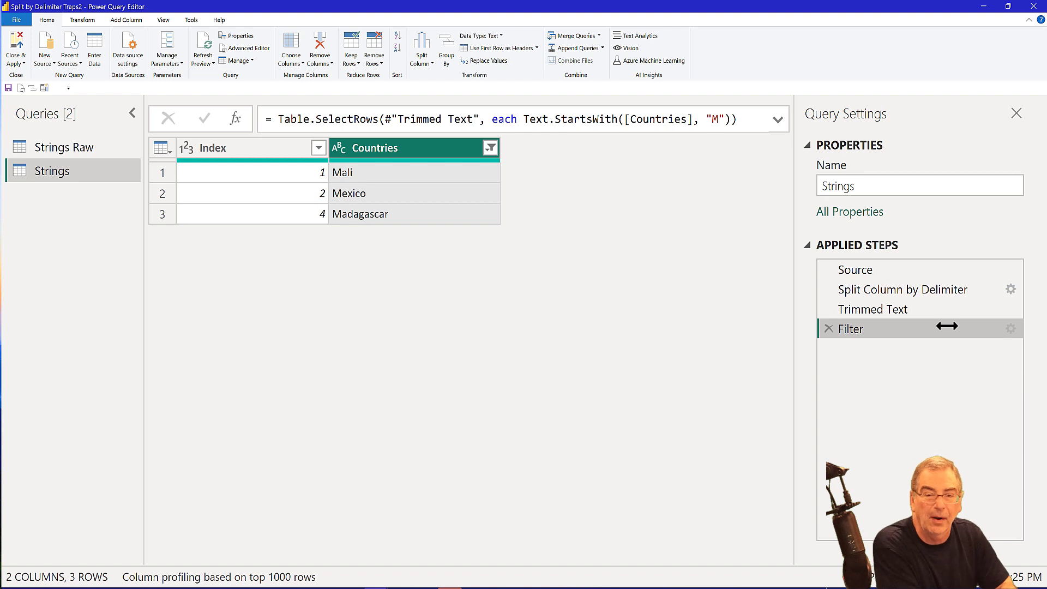
- Delete the Trimmed Text step from Applied Steps and confirm in the Delete Step dialog
drag(947, 326, 832, 310)
click(832, 311)
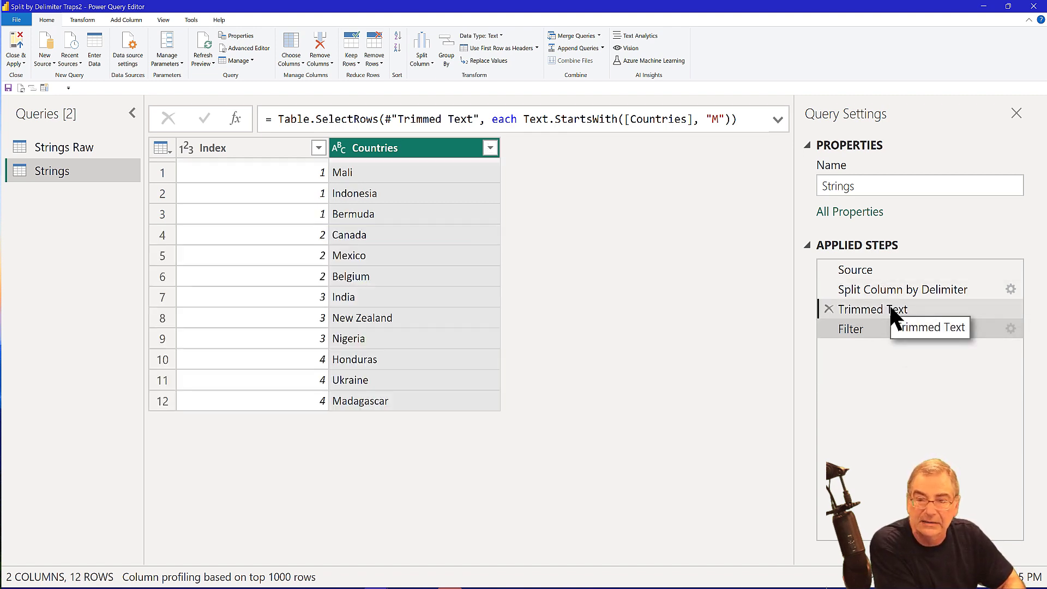
click(833, 306)
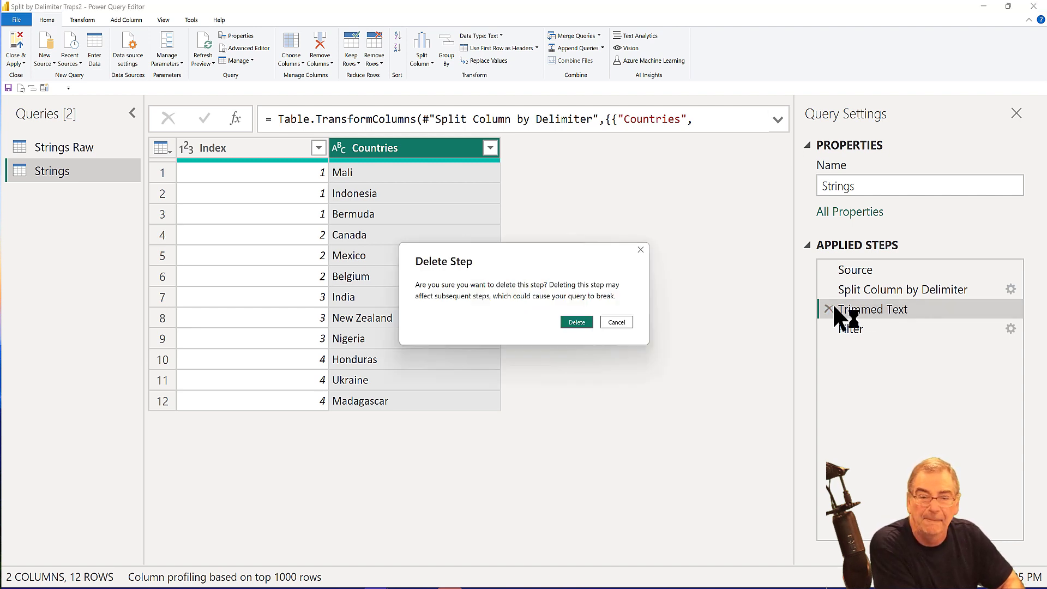
click(580, 322)
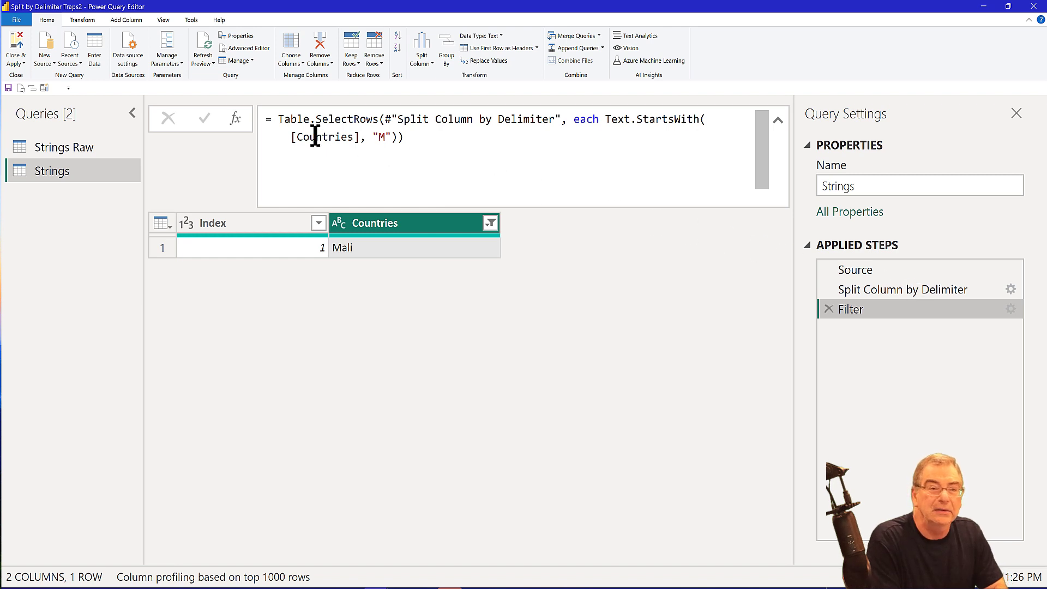
- Wrap [Countries] in Text.Trim() inside the Filter formula and commit it
click(290, 131)
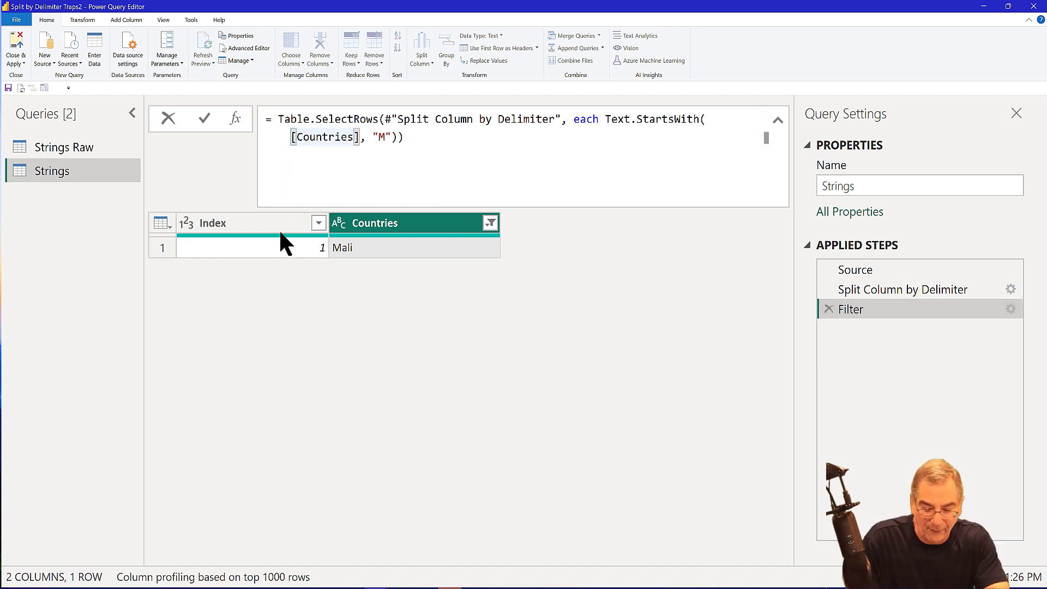
text(Te)
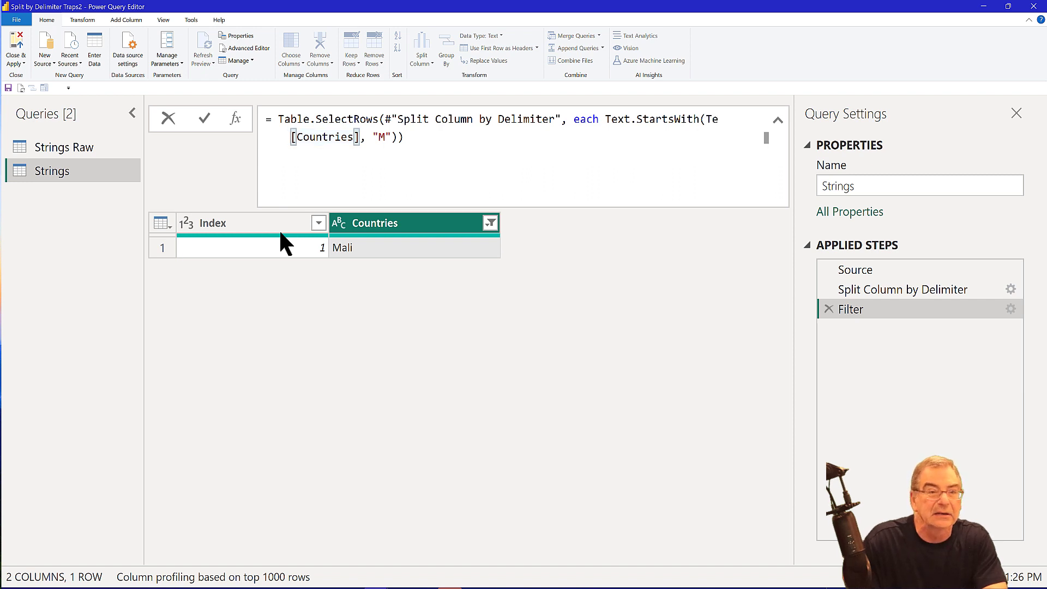
text(xt.t)
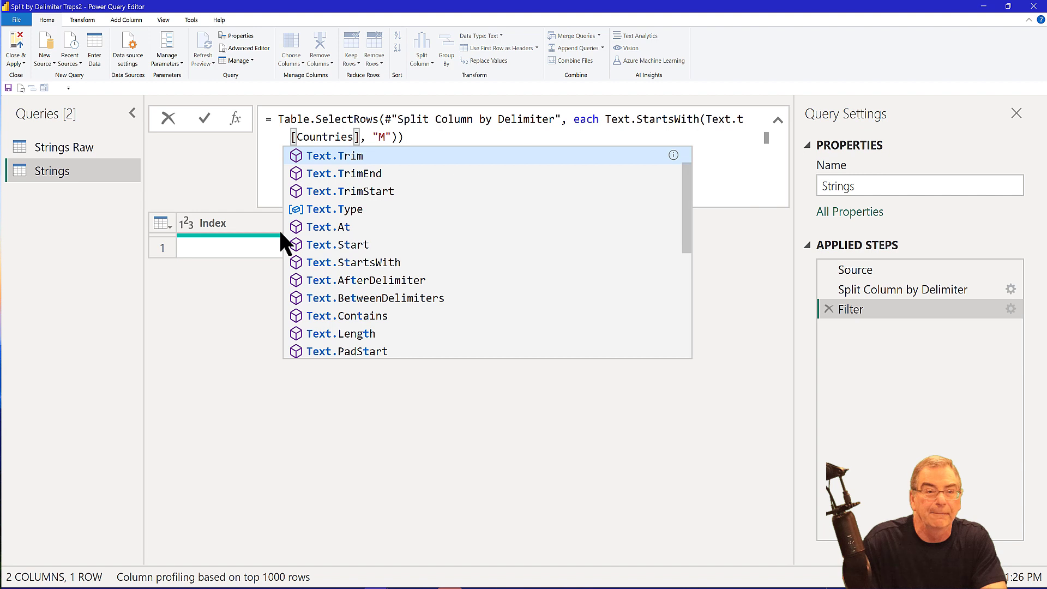
key(Tab)
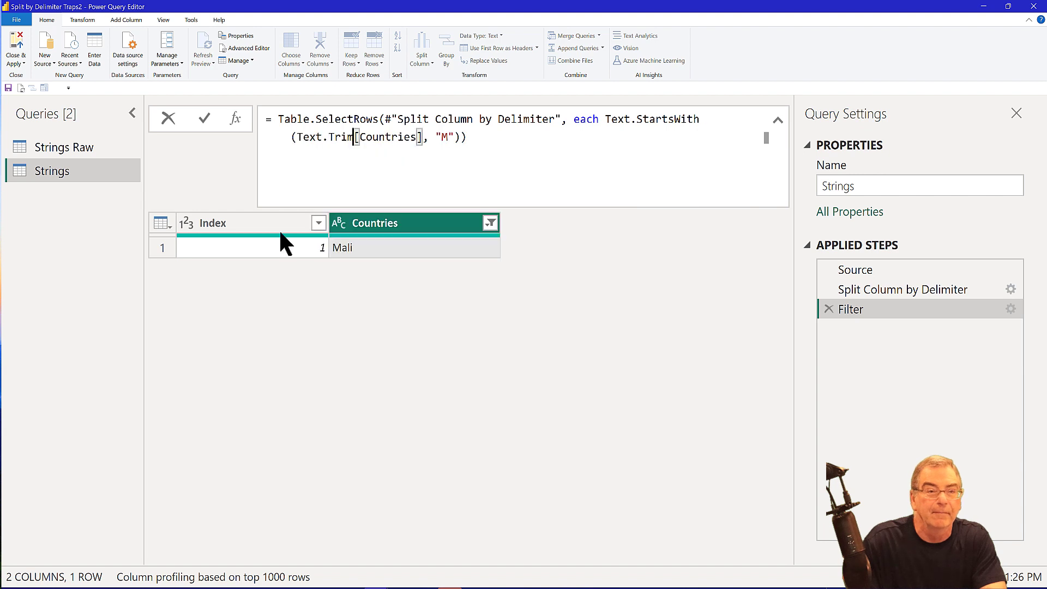
text(()
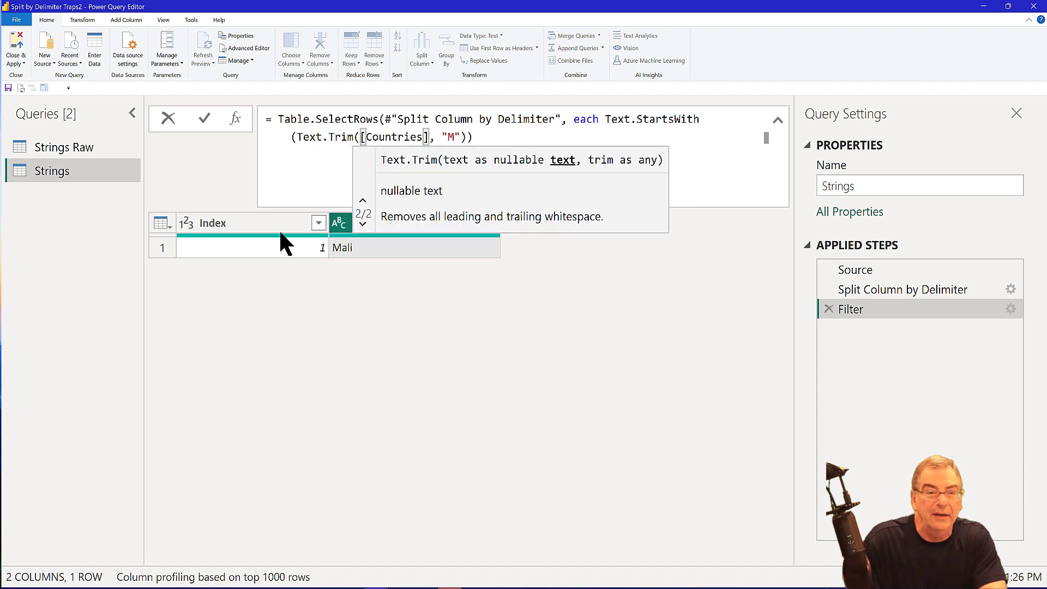
key(Right)
key(Right)
key(Right)
key(Right)
key(Right)
key(Right)
key(Right)
key(Right)
key(Right)
key(Right)
key(Right)
key(Right)
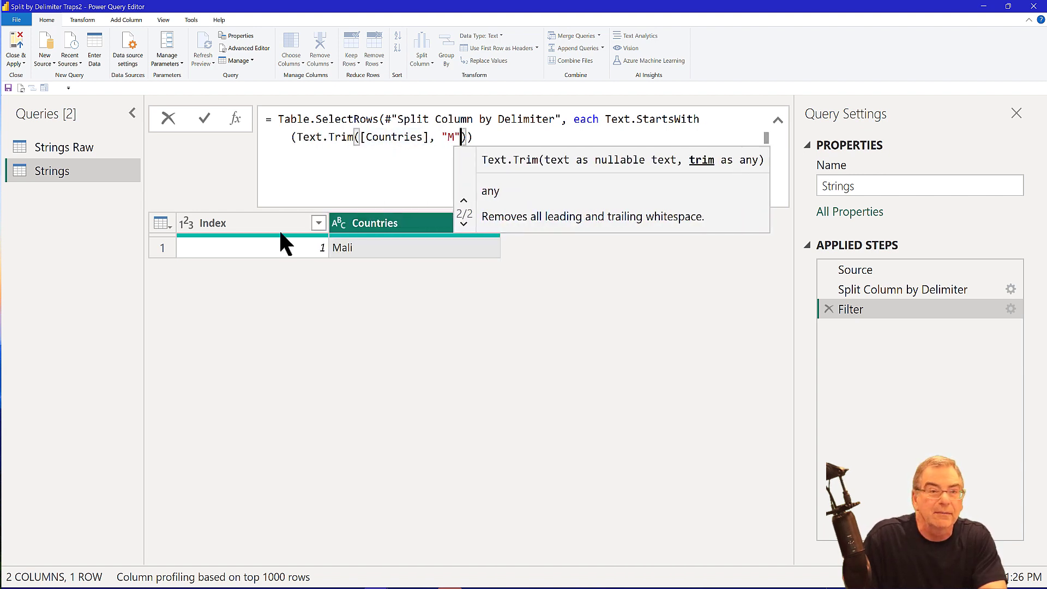
key(Left)
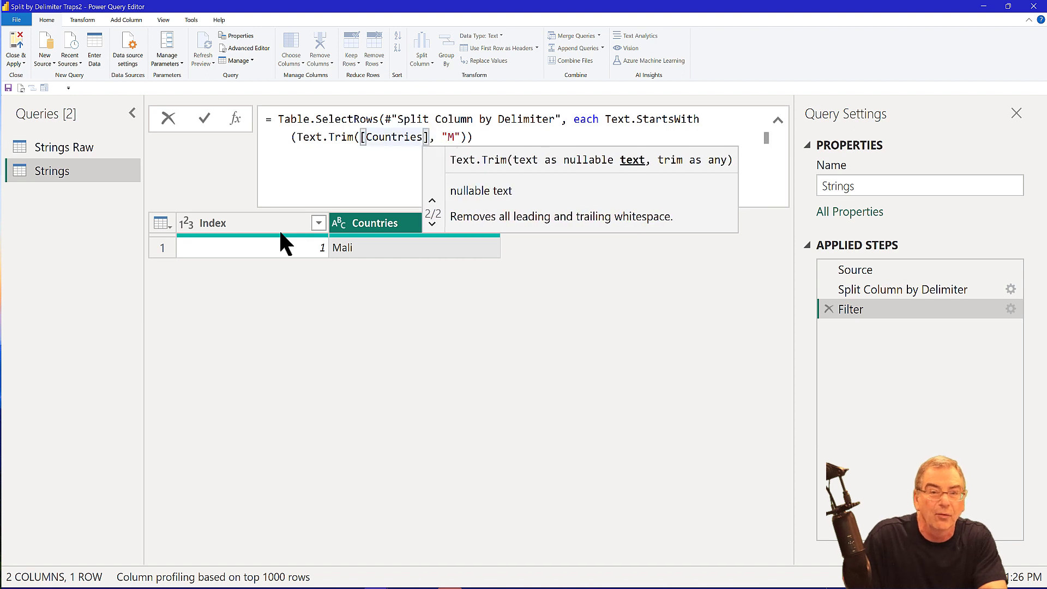
text())
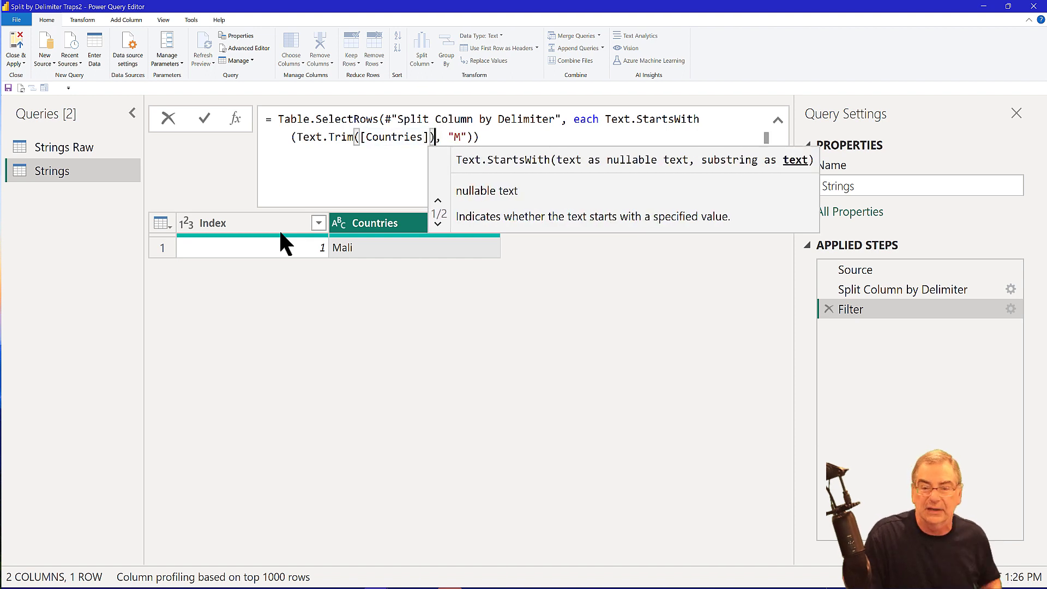
key(End)
key(Return)
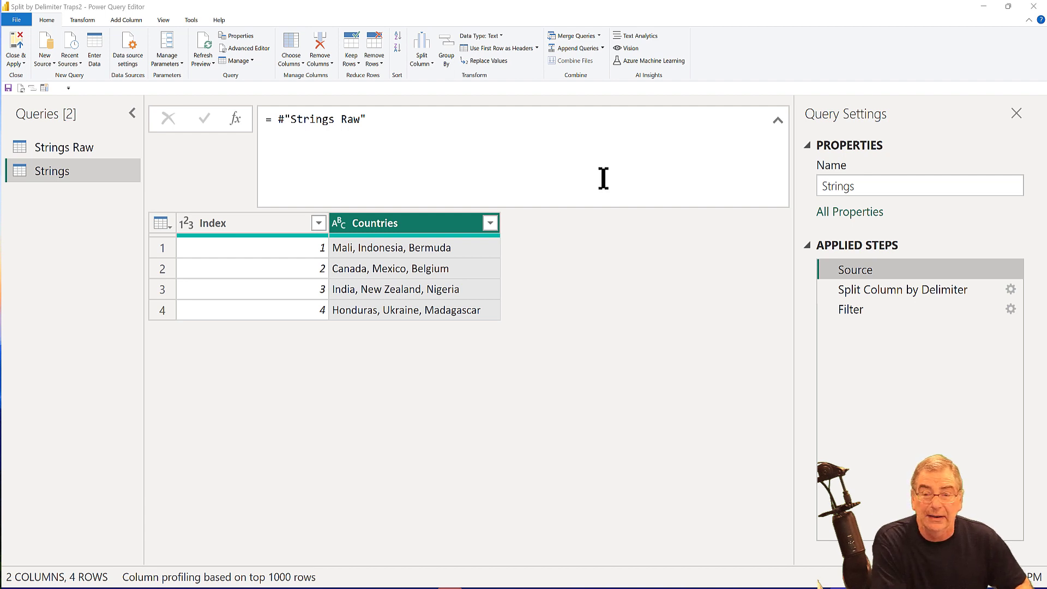
- Check the Filter result, then show the Split Column by Delimiter step's 12 rows
click(886, 308)
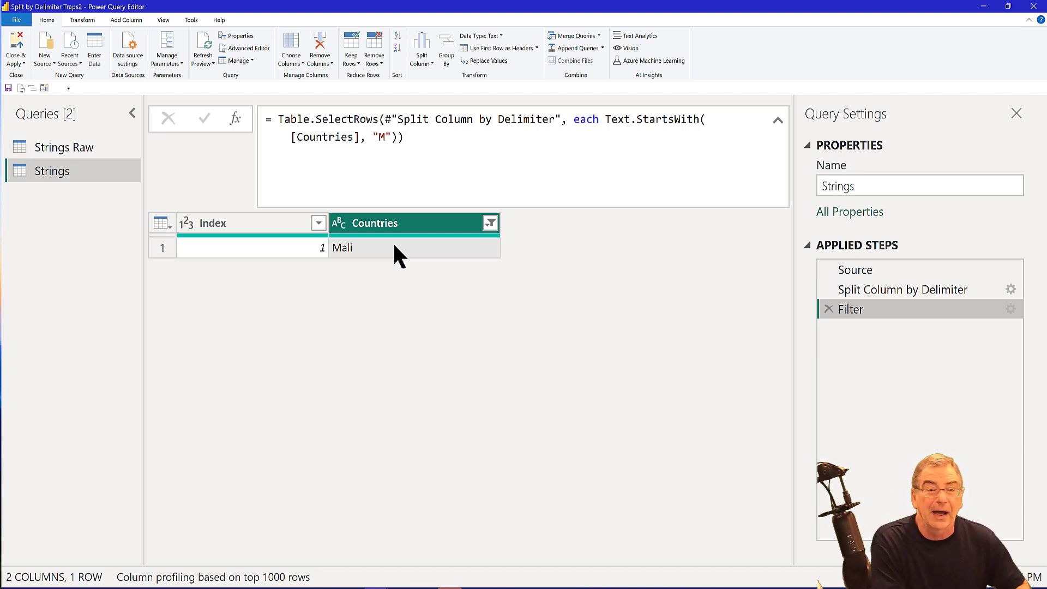
click(887, 290)
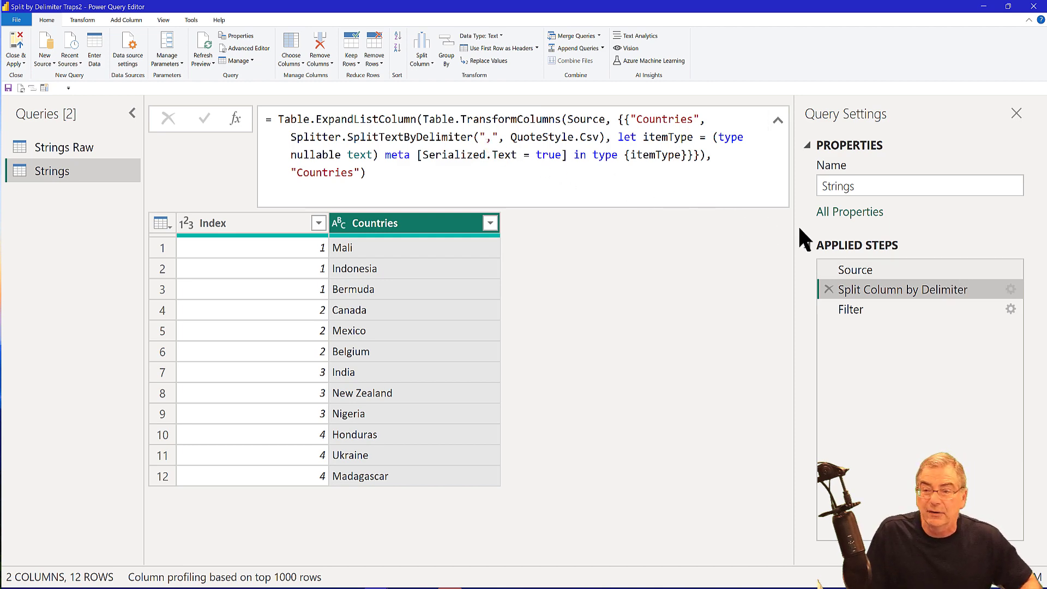
- Change the split step's delimiter to a custom ", " (comma plus space)
click(1011, 289)
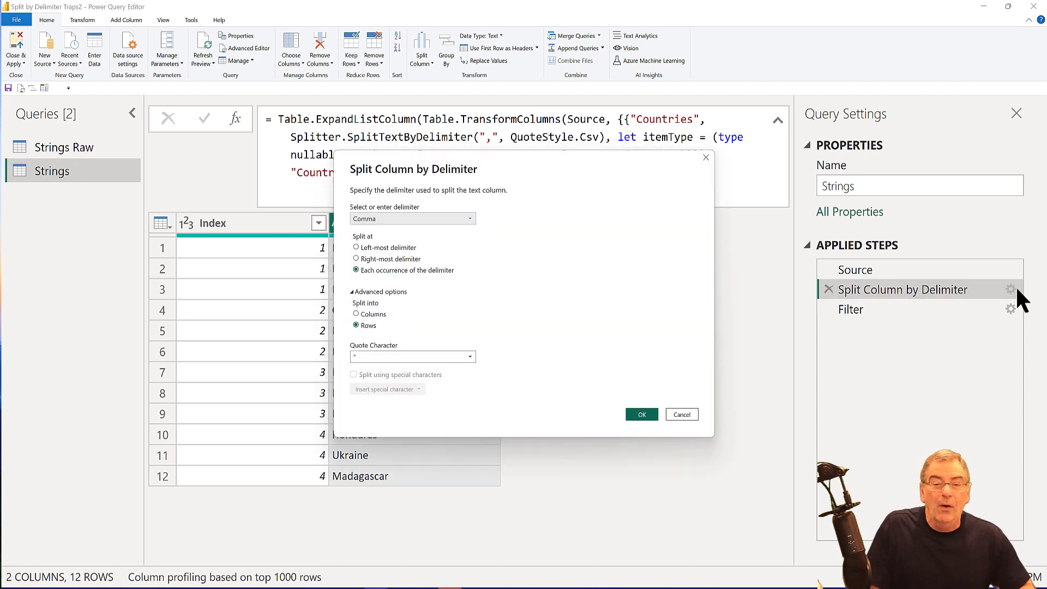
click(468, 218)
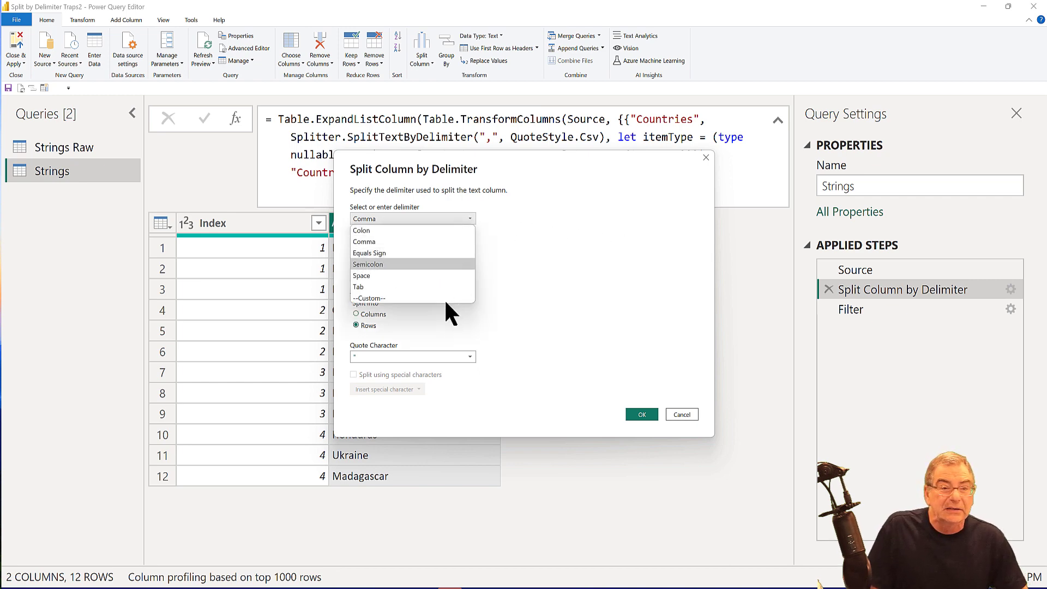
click(415, 297)
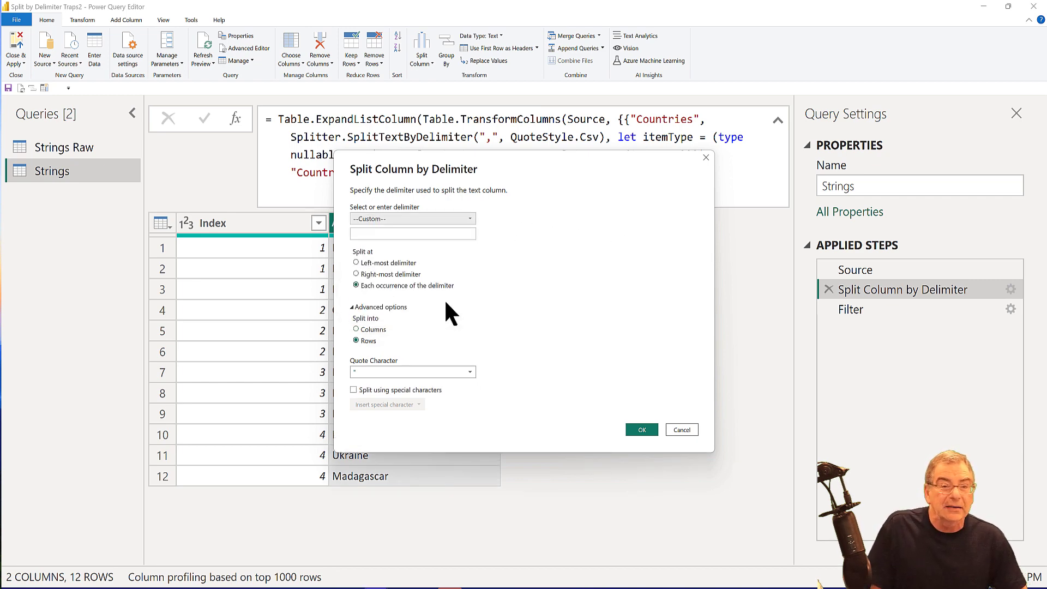
click(408, 237)
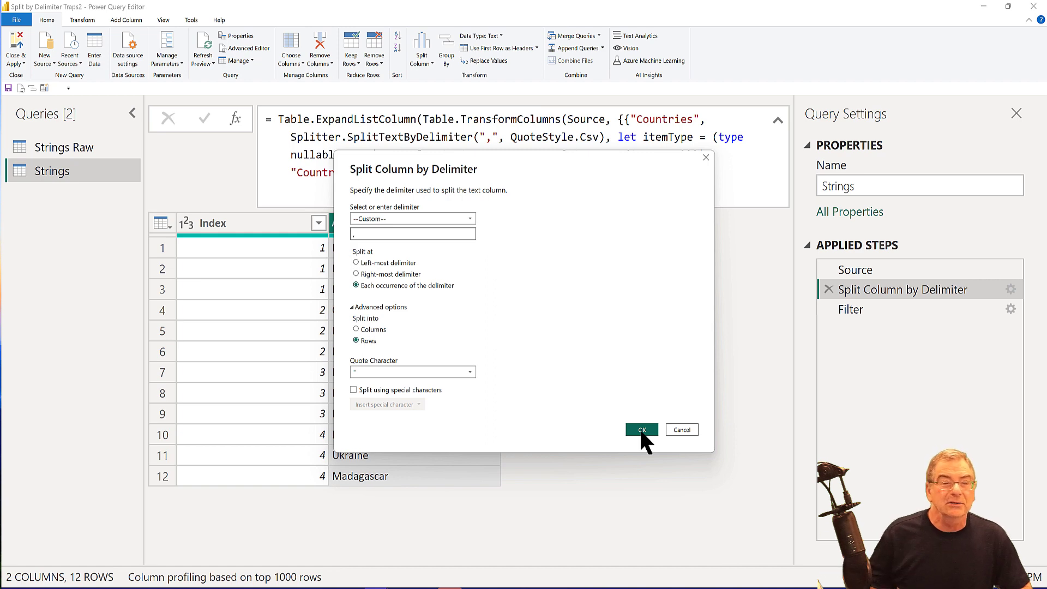
click(639, 429)
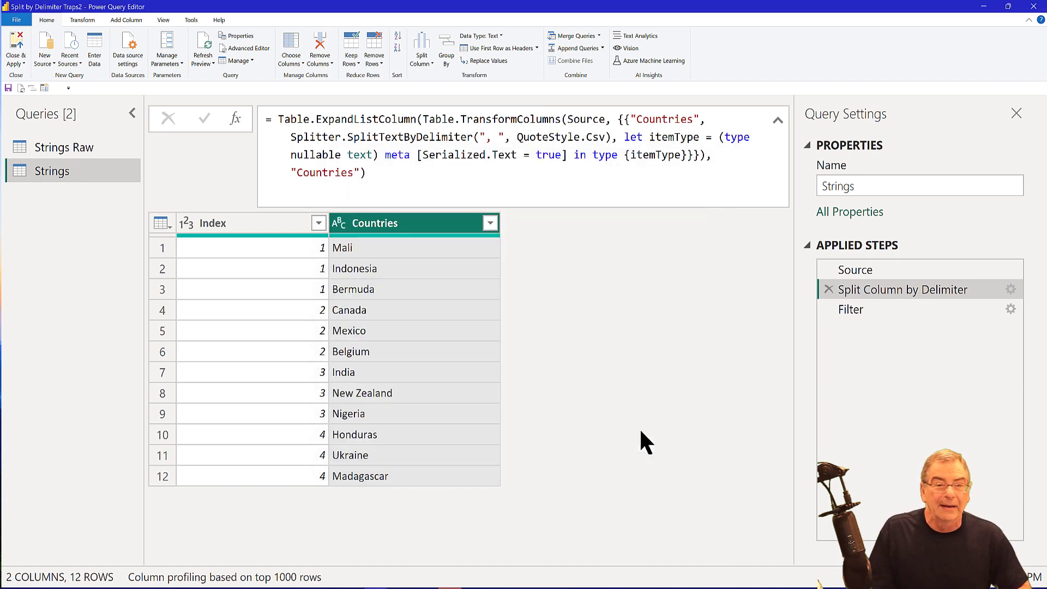
click(881, 306)
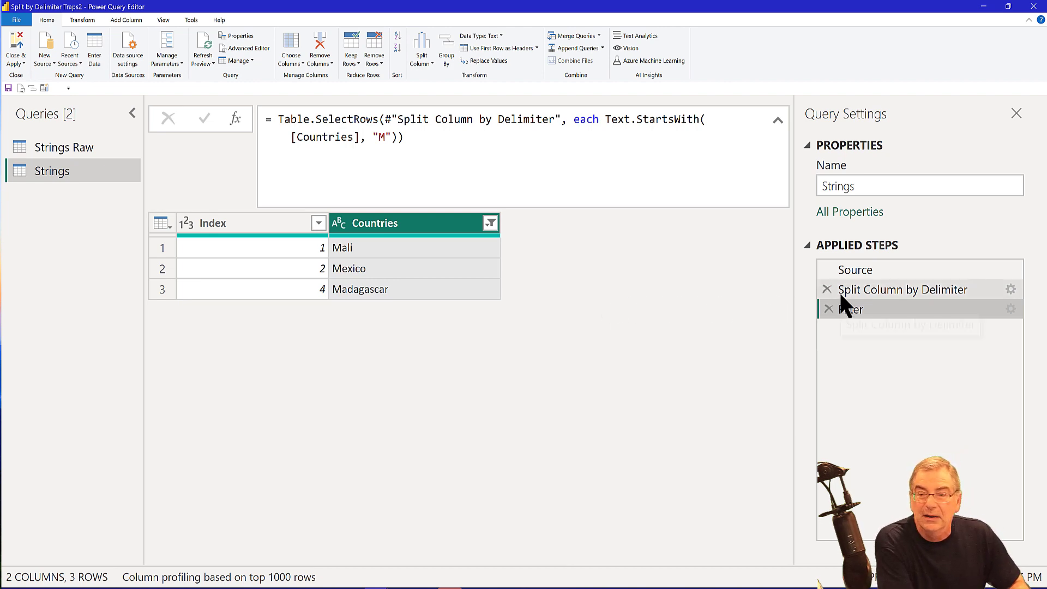
click(873, 295)
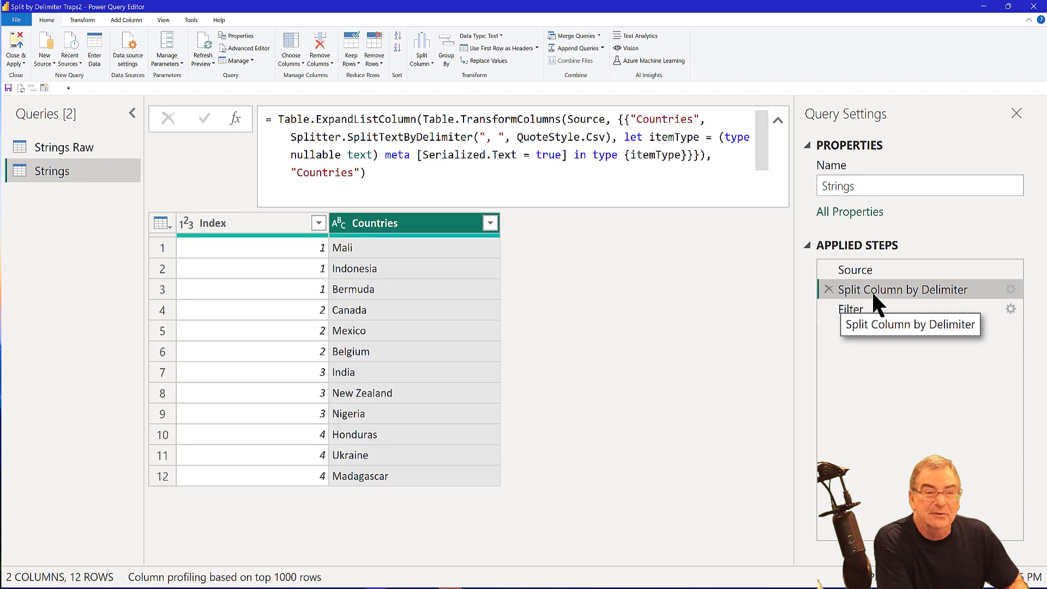